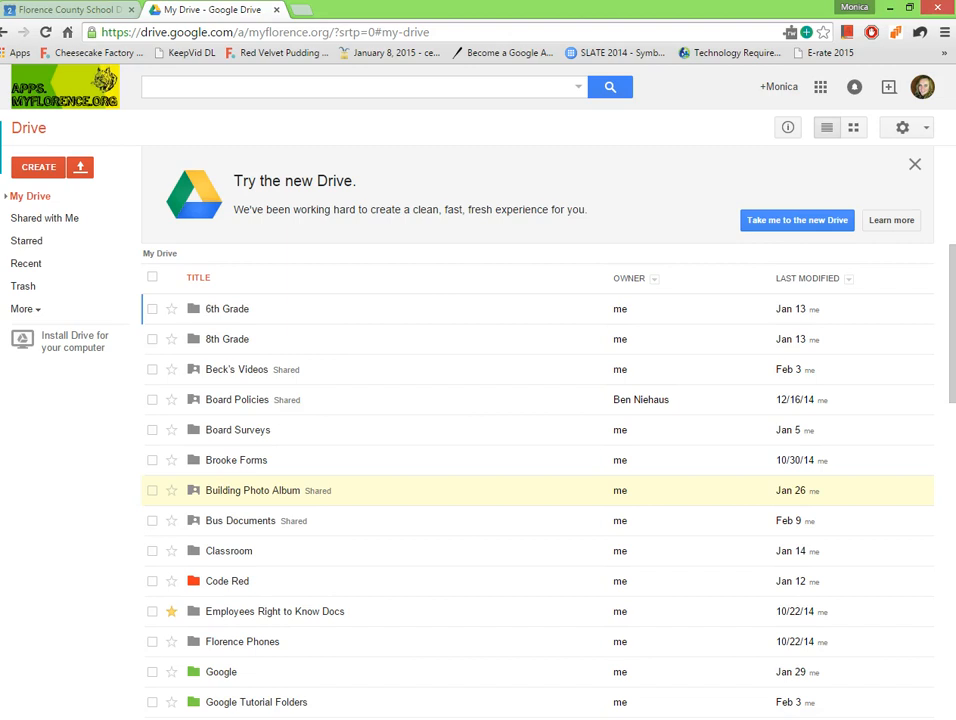
Switch from the classic interface to the new Drive experience
left_click(170, 610)
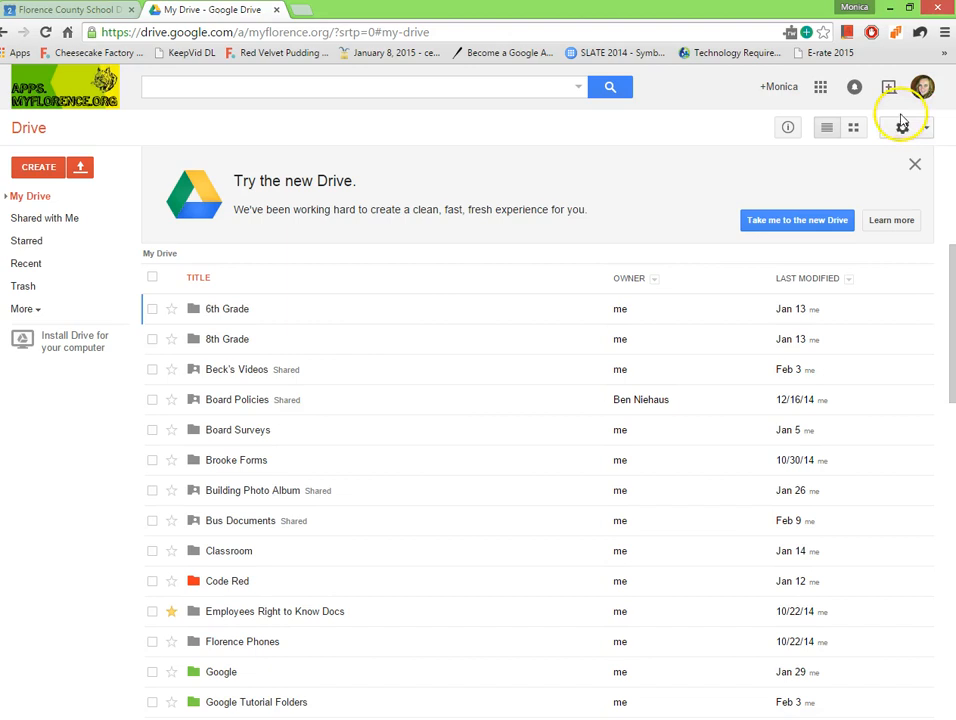
left_click(928, 129)
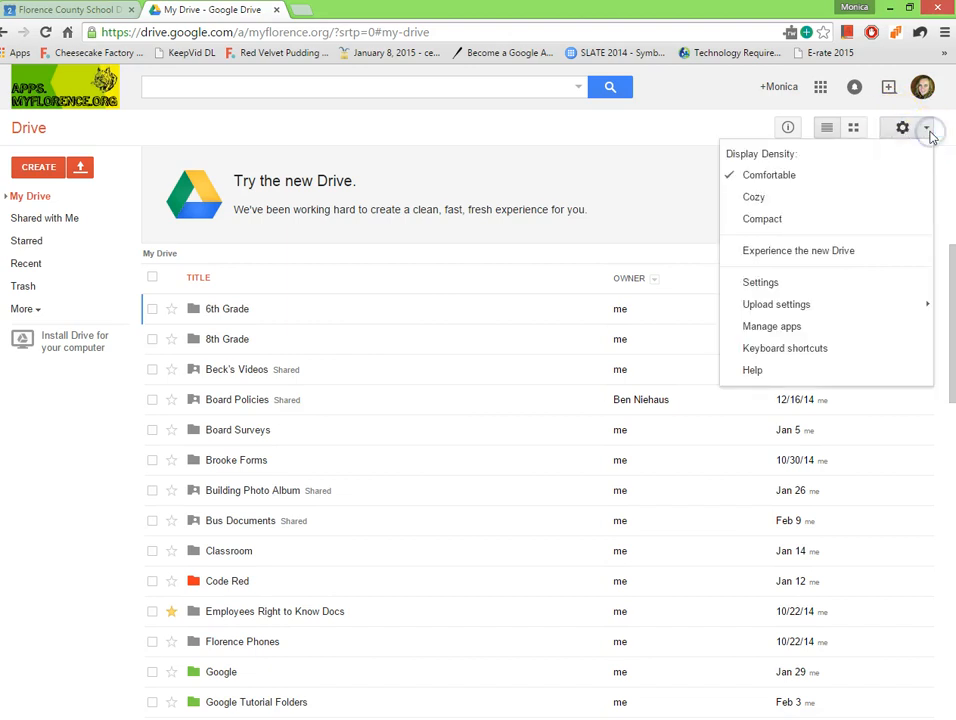
left_click(832, 256)
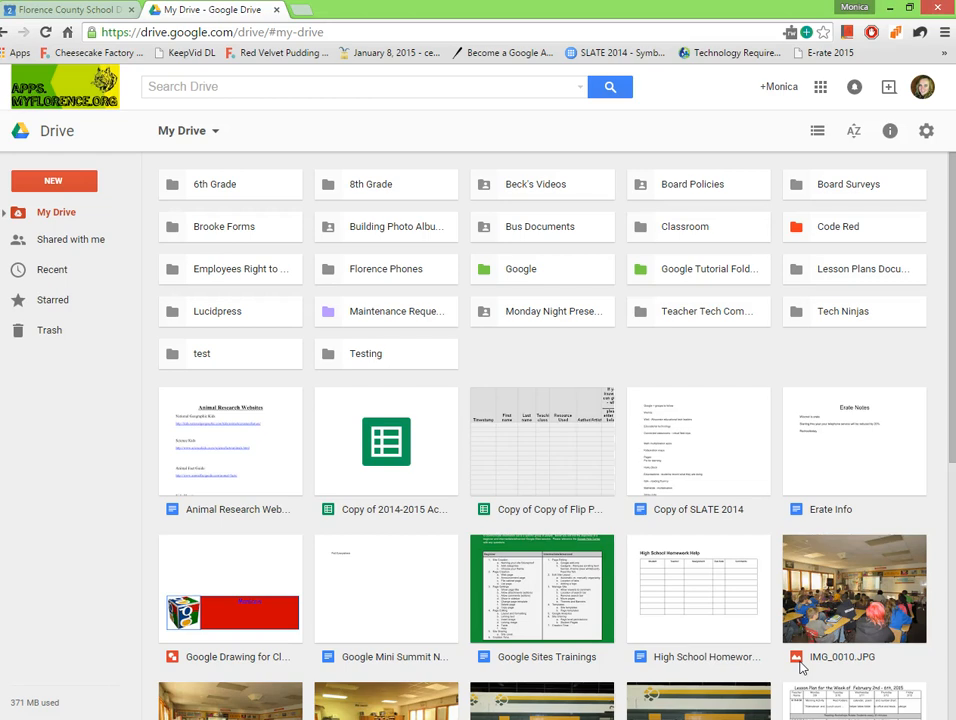
Look through the folders and file thumbnails stored in My Drive, including the Storia Questionare files
scroll(800, 667, "down", 4)
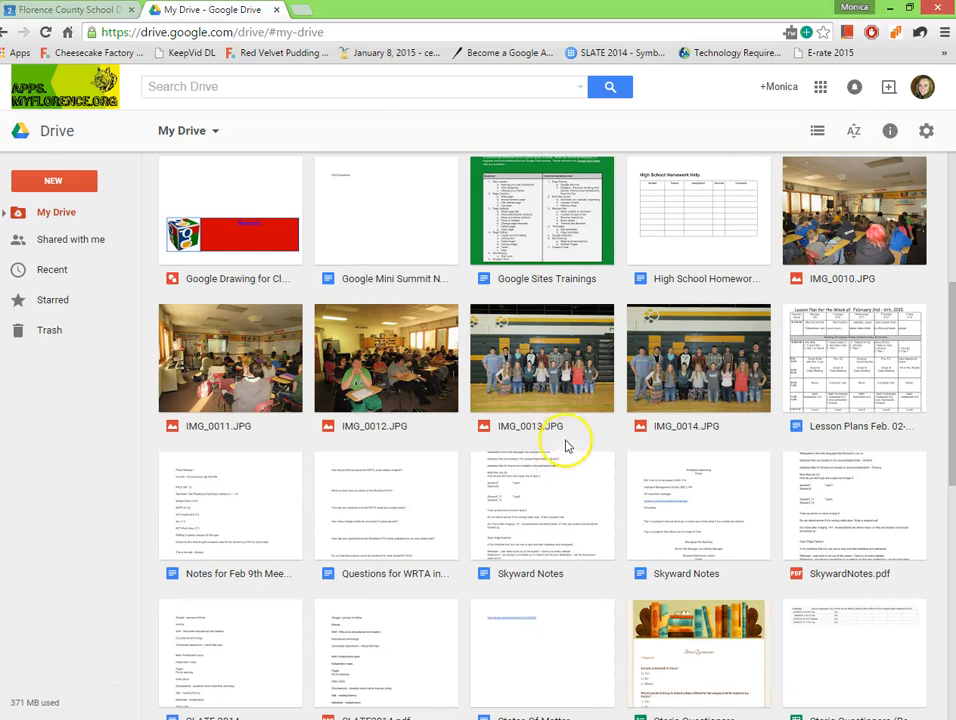
scroll(476, 607, "down", 1)
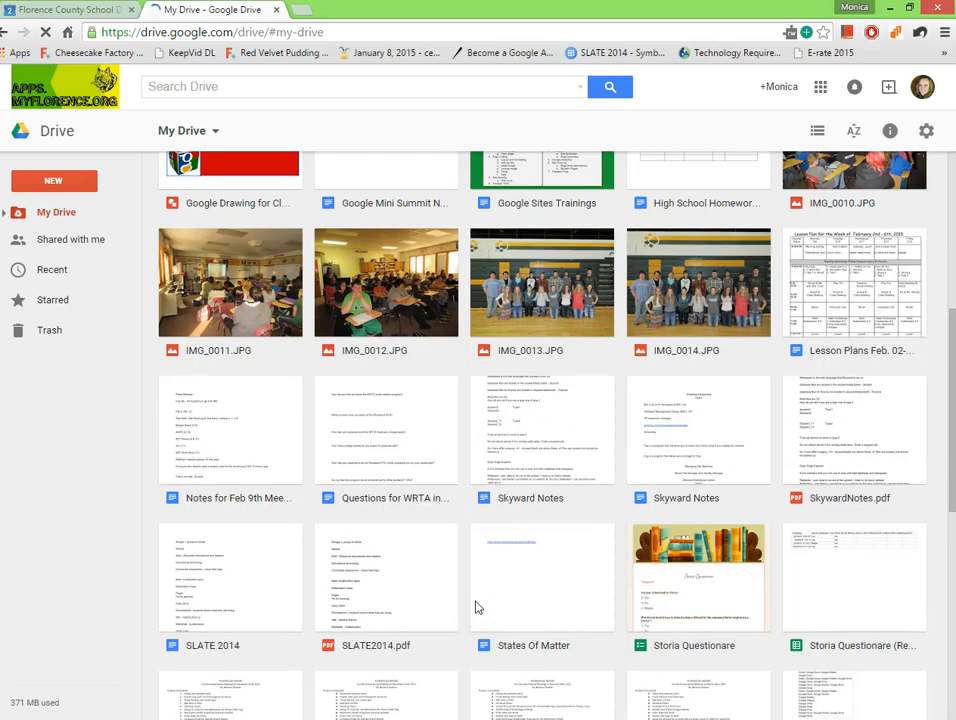
scroll(478, 606, "down", 2)
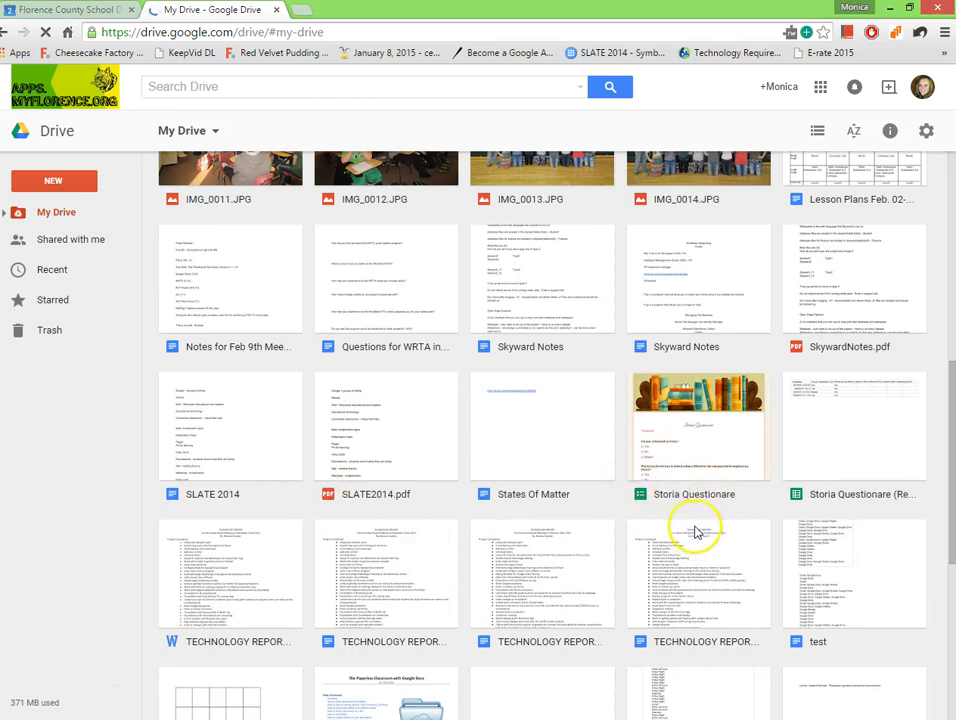
left_click(690, 460)
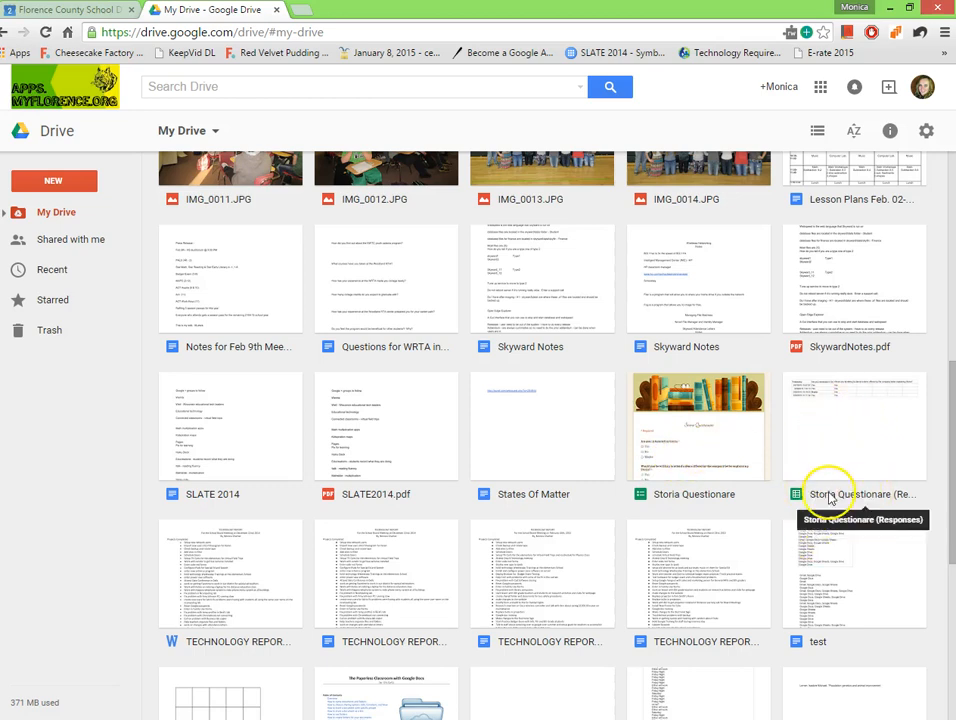
scroll(833, 470, "up", 6)
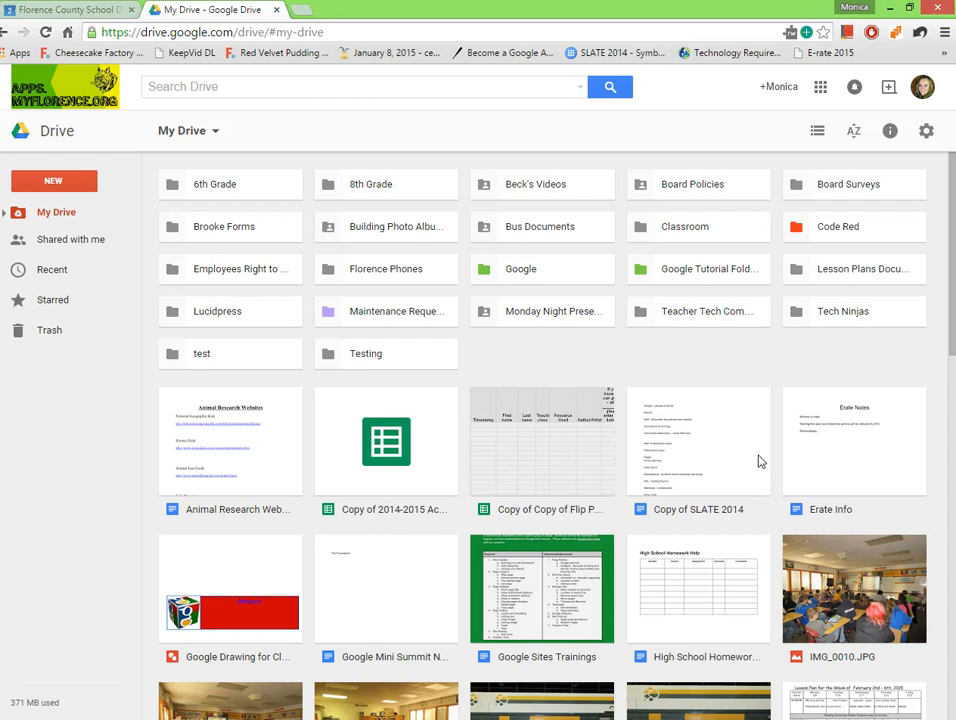
Create a folder named "Test folder for demo" in My Drive
left_click(55, 182)
left_click(66, 211)
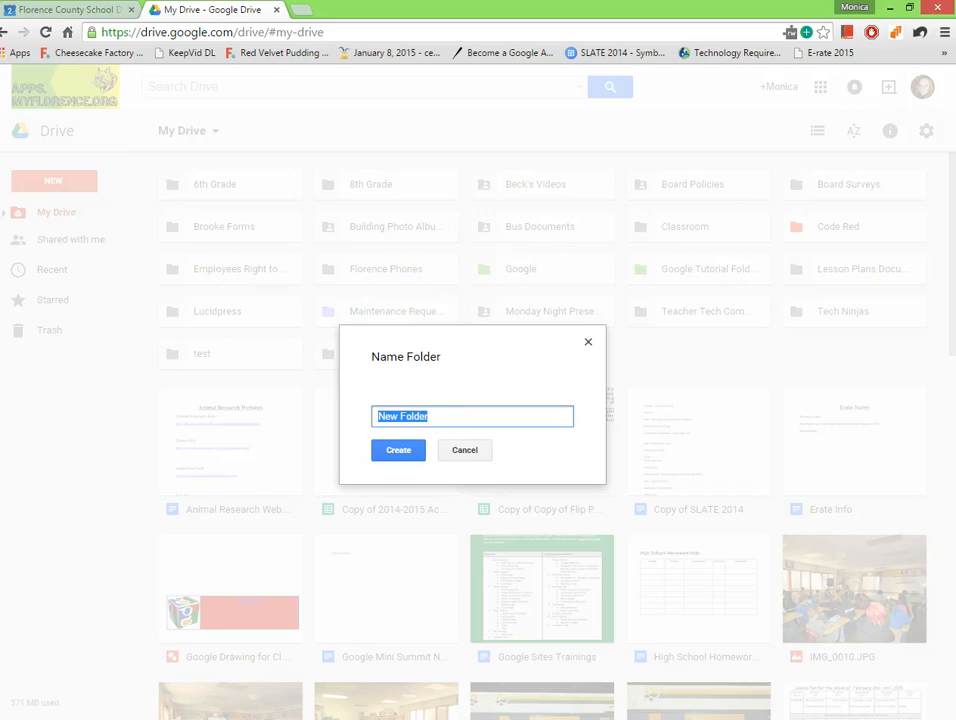
type("Test folder for deom")
key("BackSpace")
key("BackSpace")
type("mo")
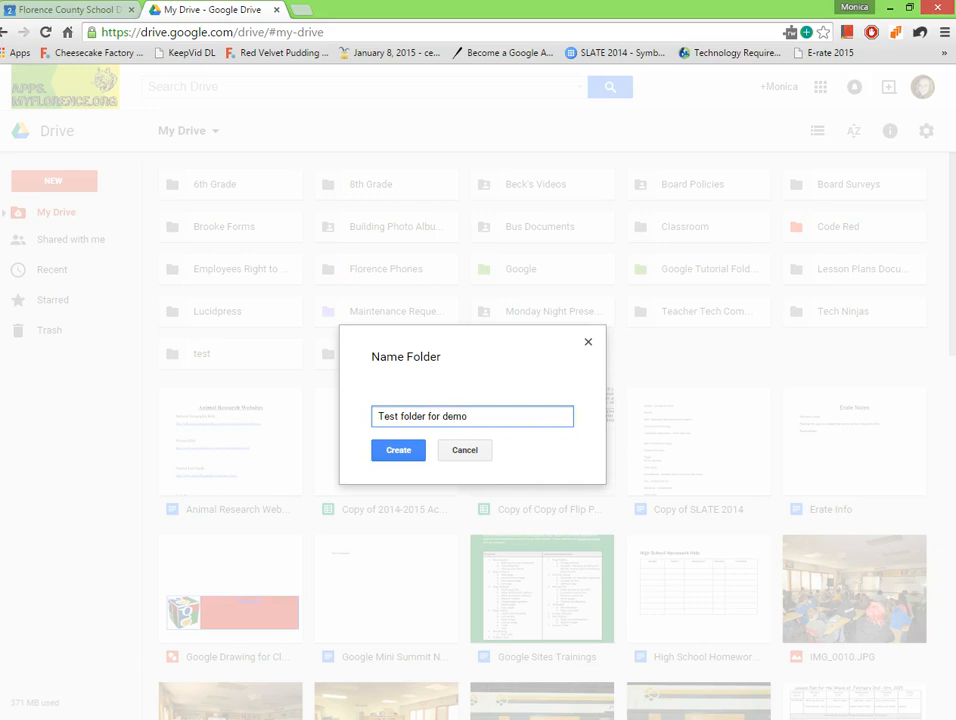
left_click(395, 450)
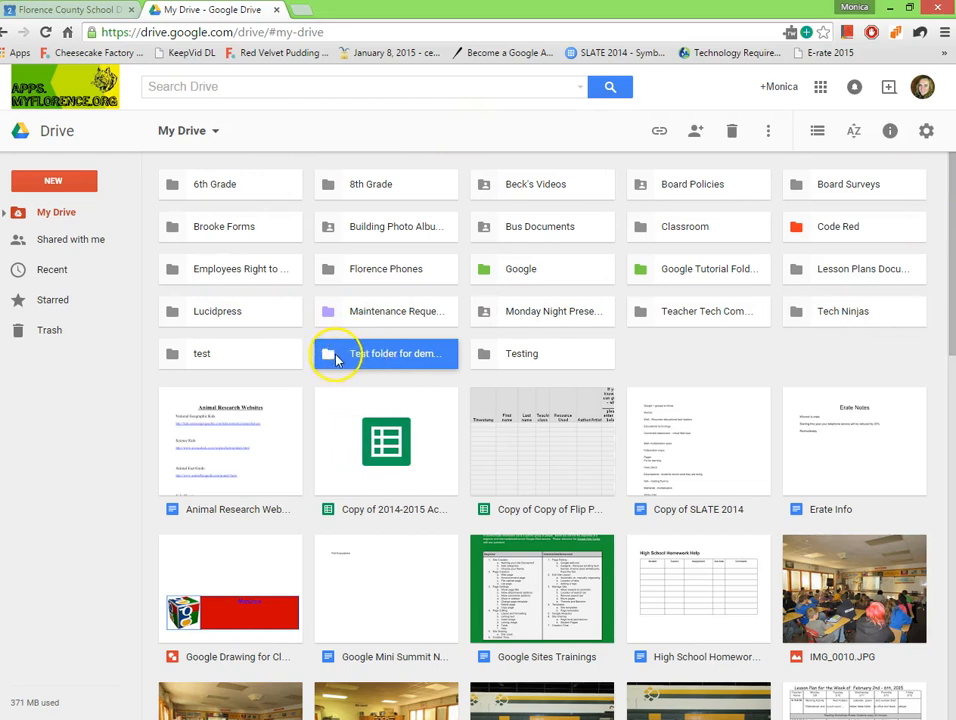
Open "Test folder for demo" and create a subfolder named "Test1" inside it
left_click(371, 360)
double_click(370, 355)
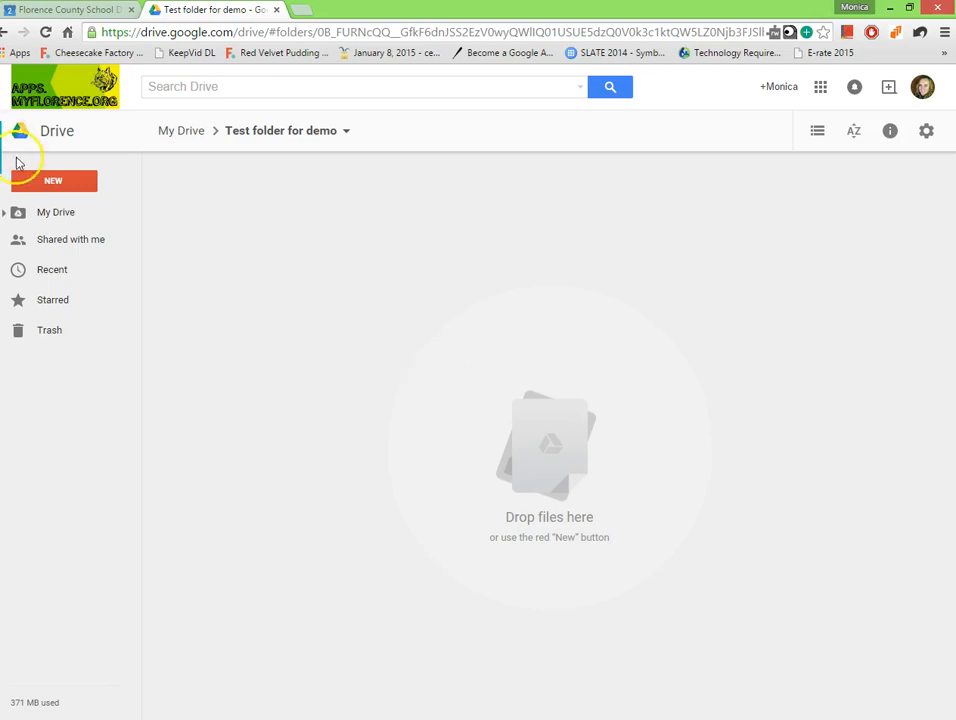
left_click(42, 181)
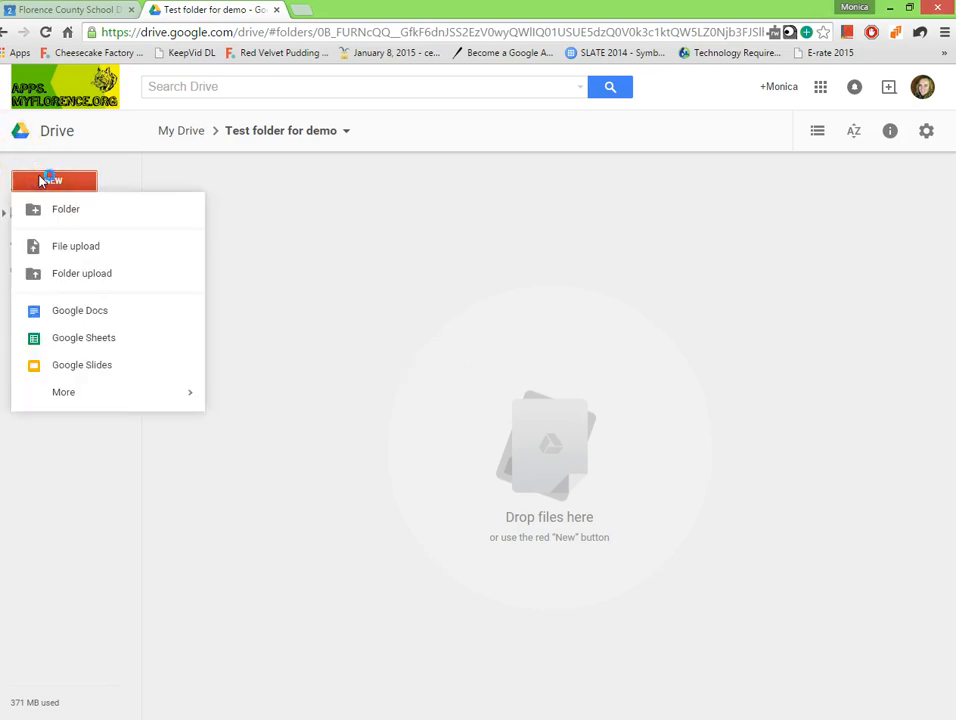
left_click(44, 212)
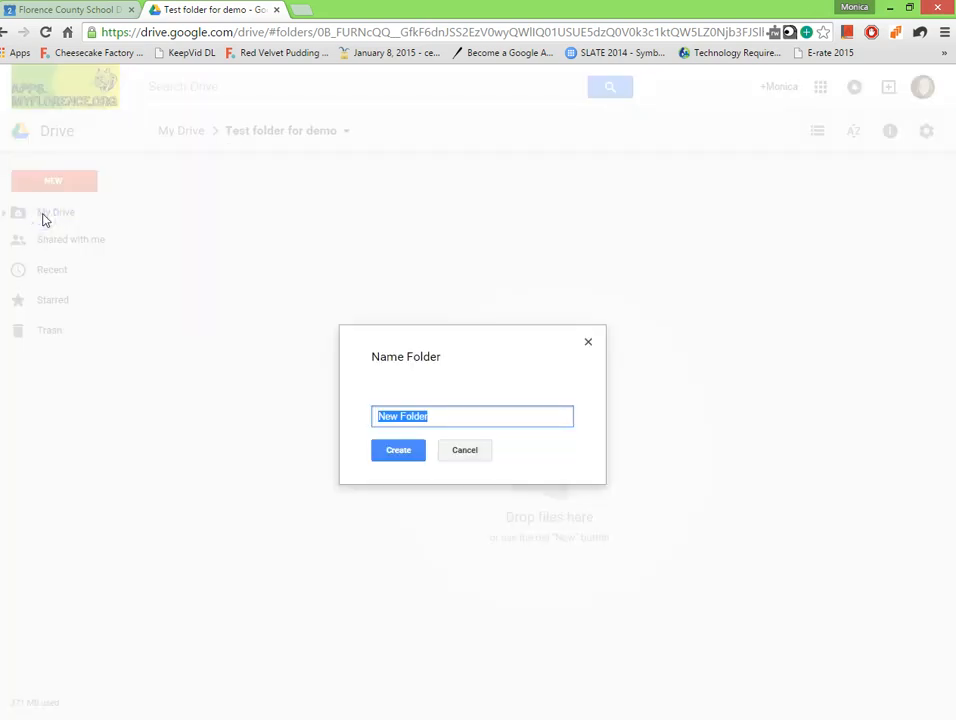
type("Test1")
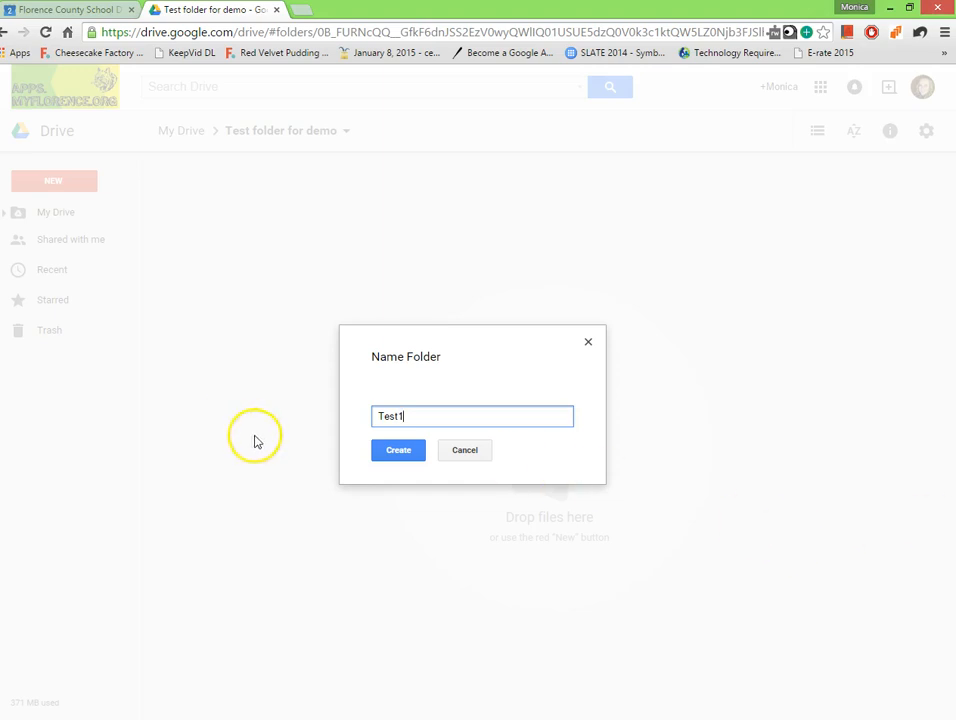
left_click(392, 450)
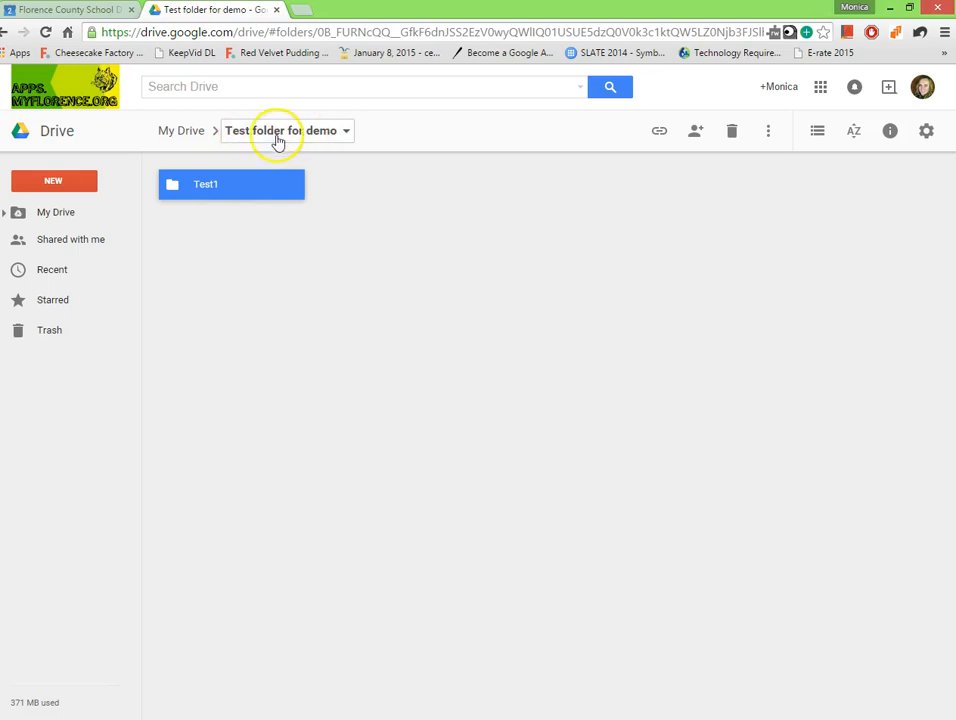
Open the Test1 subfolder, then go back to the top level of My Drive
left_click(250, 191)
double_click(250, 191)
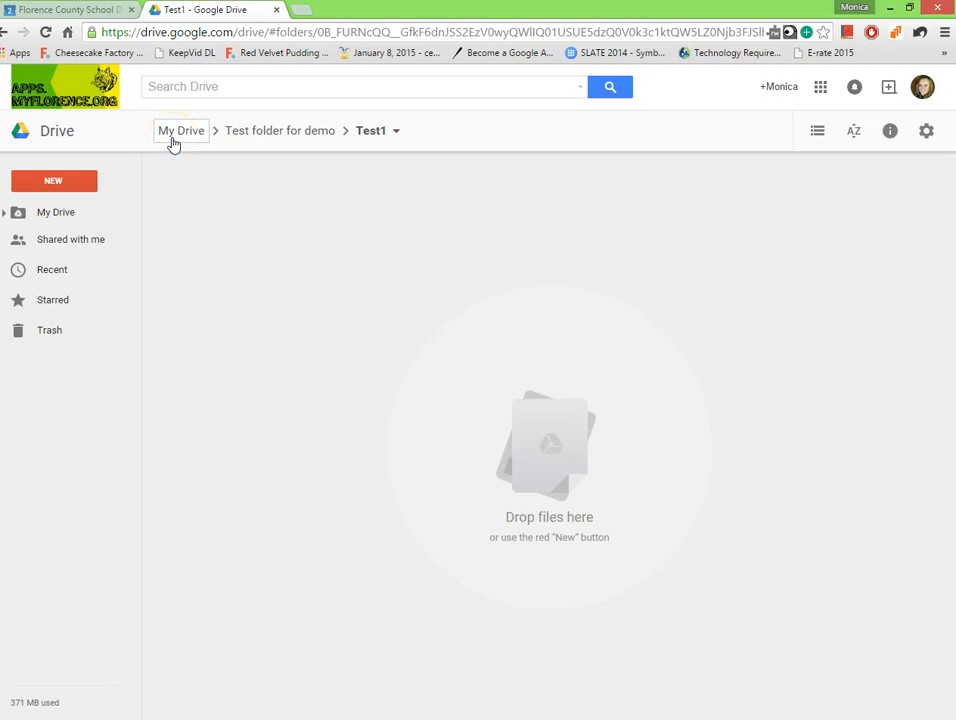
left_click(86, 220)
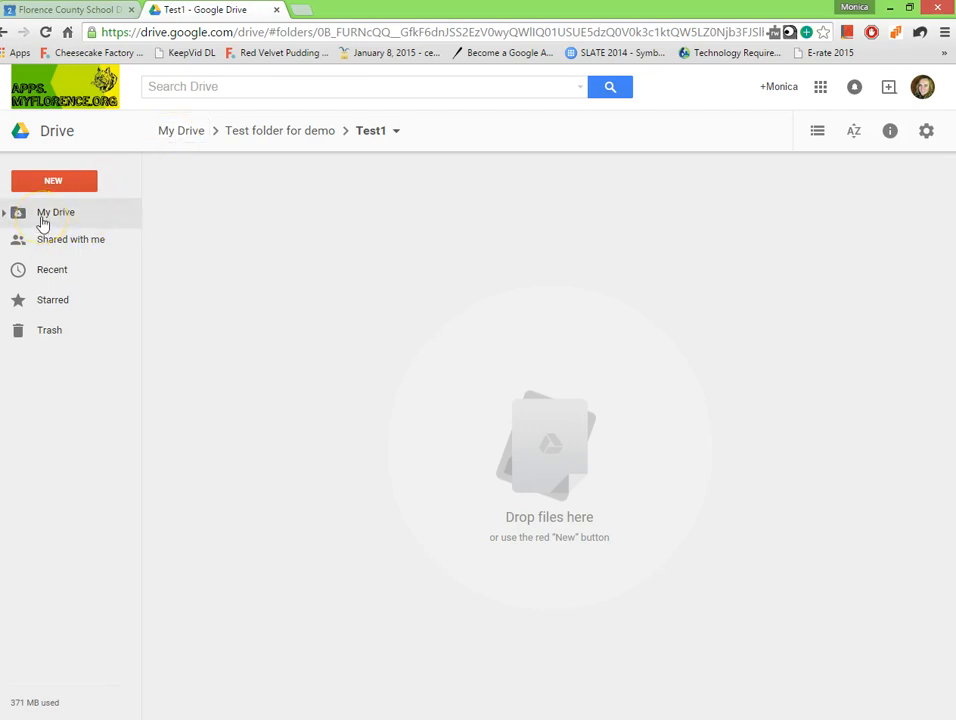
left_click(196, 148)
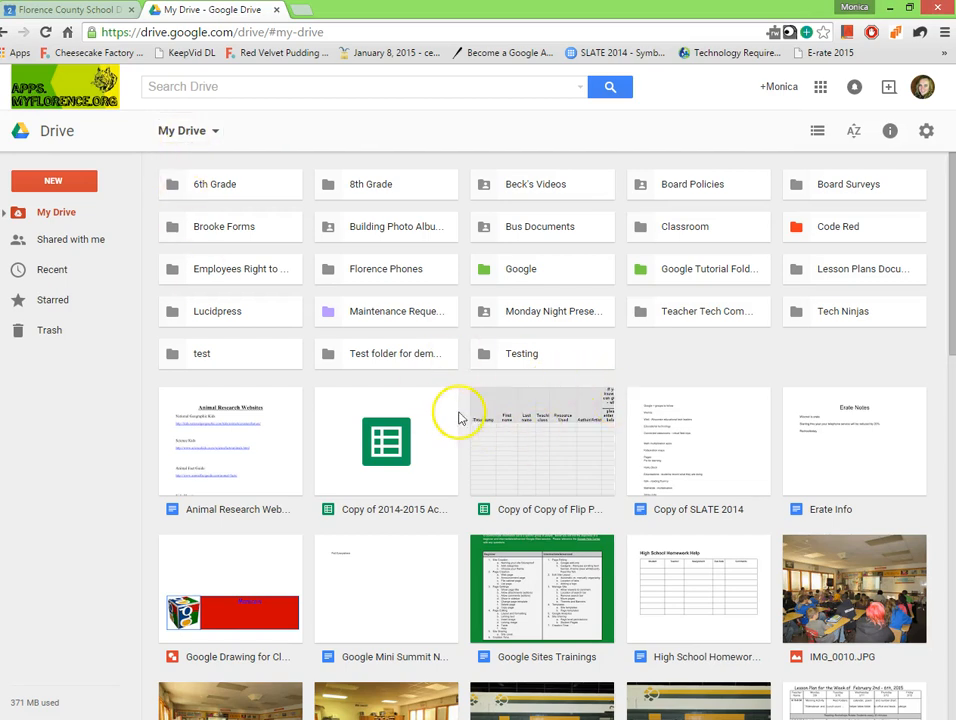
Create a new Google Docs document in My Drive and begin its text with "This"
left_click(58, 181)
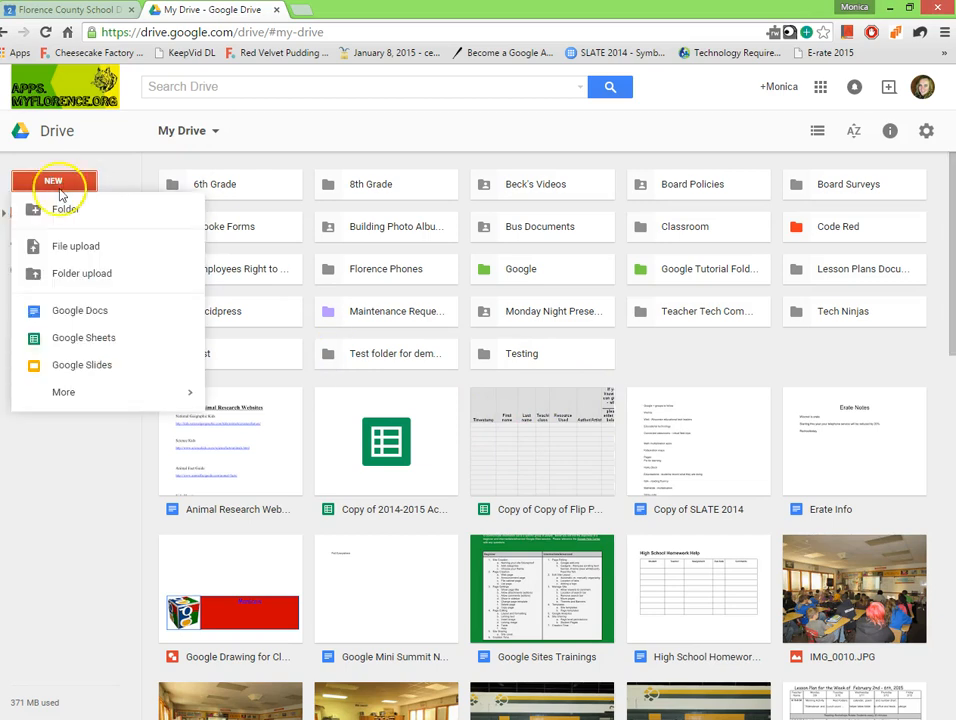
left_click(62, 278)
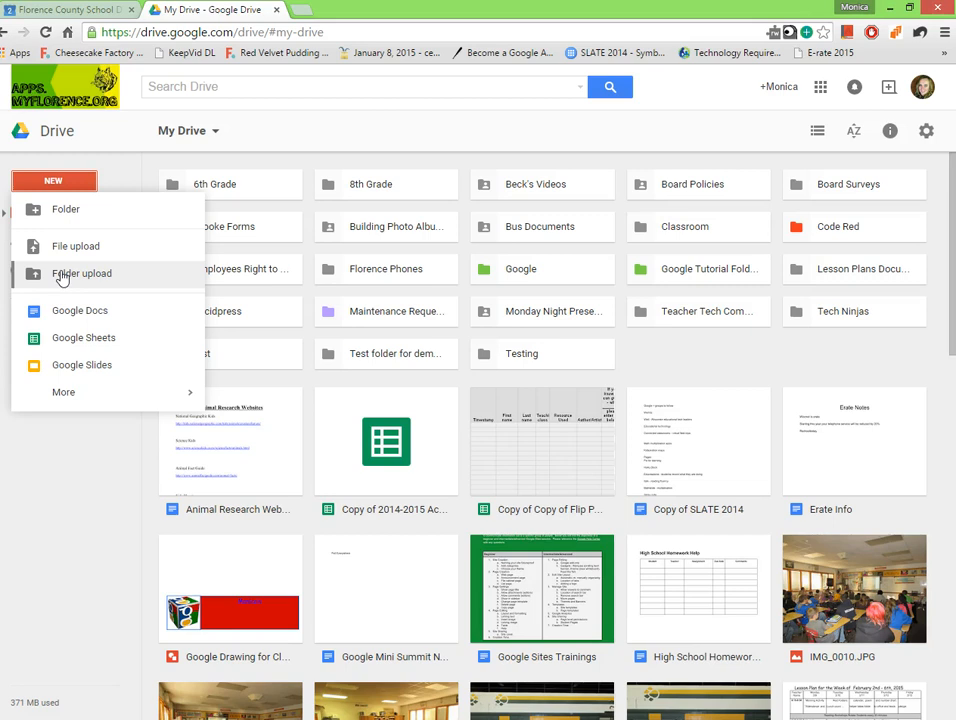
left_click(65, 314)
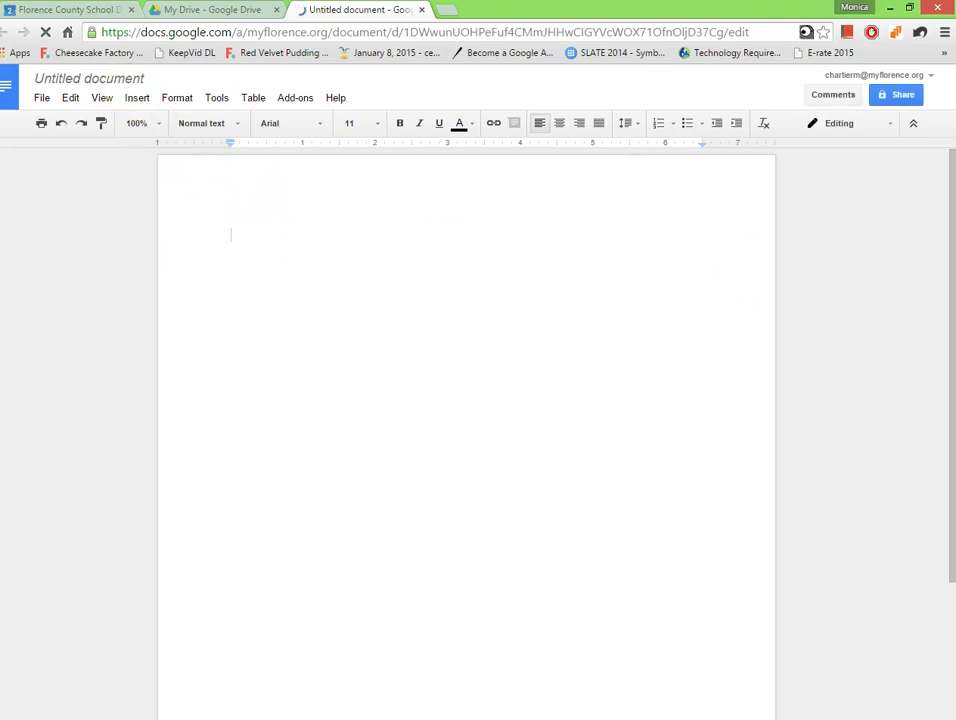
type("This")
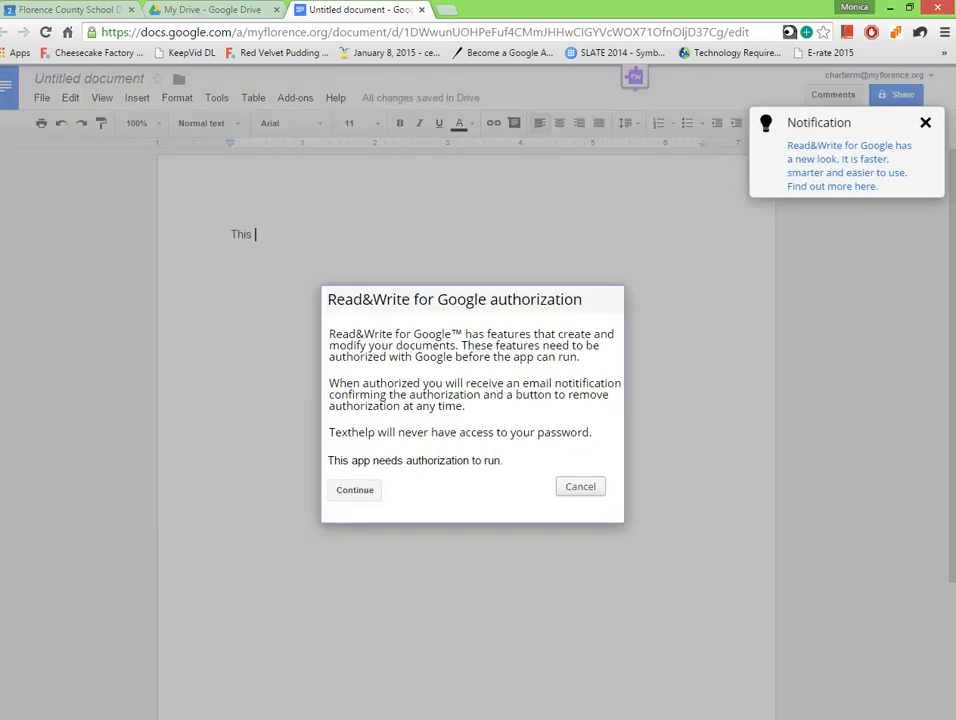
Authorize Read&Write for Google to access the account, then close its authorization window and dismiss its notification
left_click(354, 491)
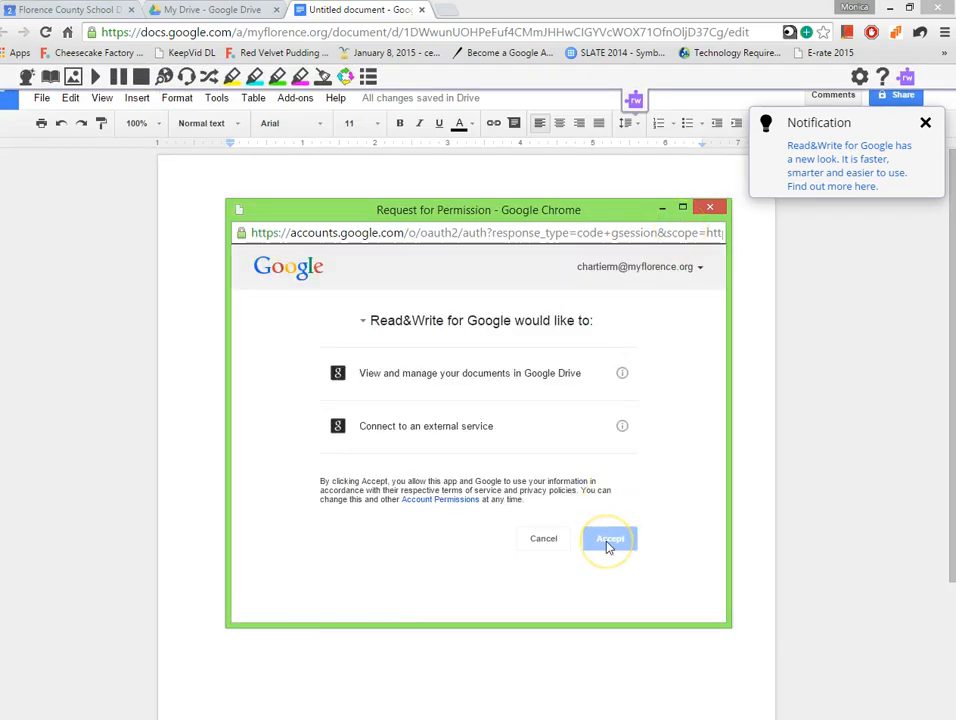
left_click(608, 542)
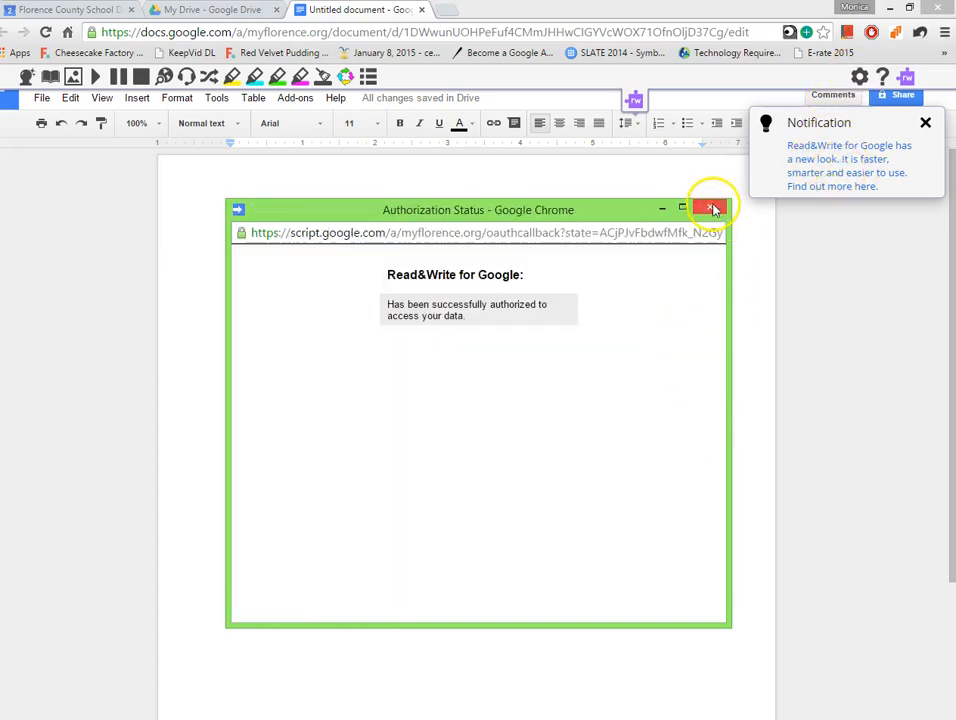
left_click(712, 207)
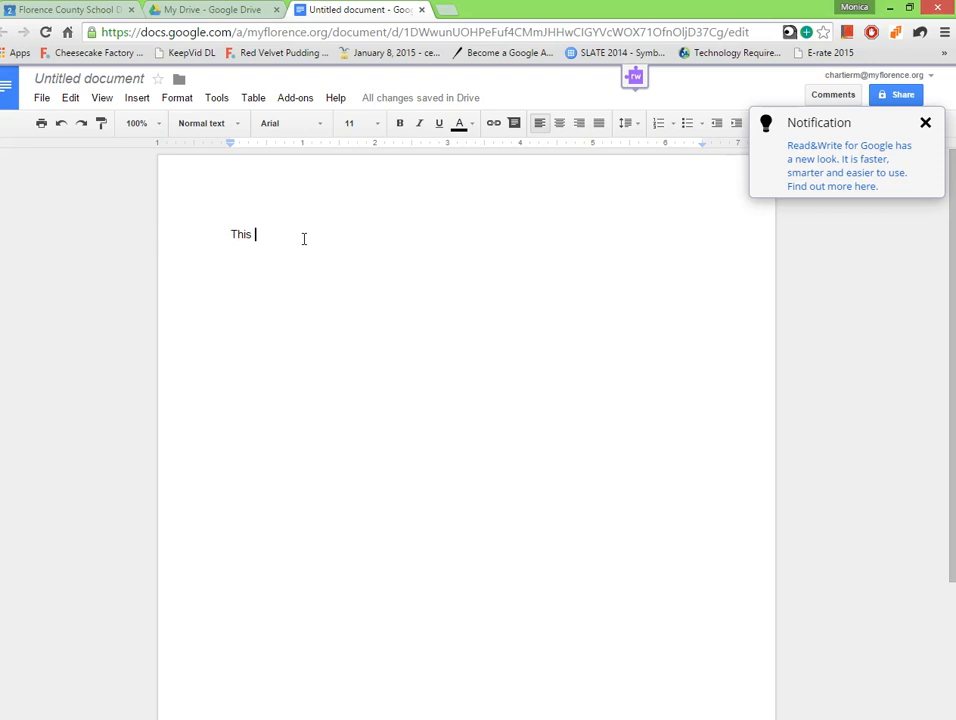
left_click(925, 122)
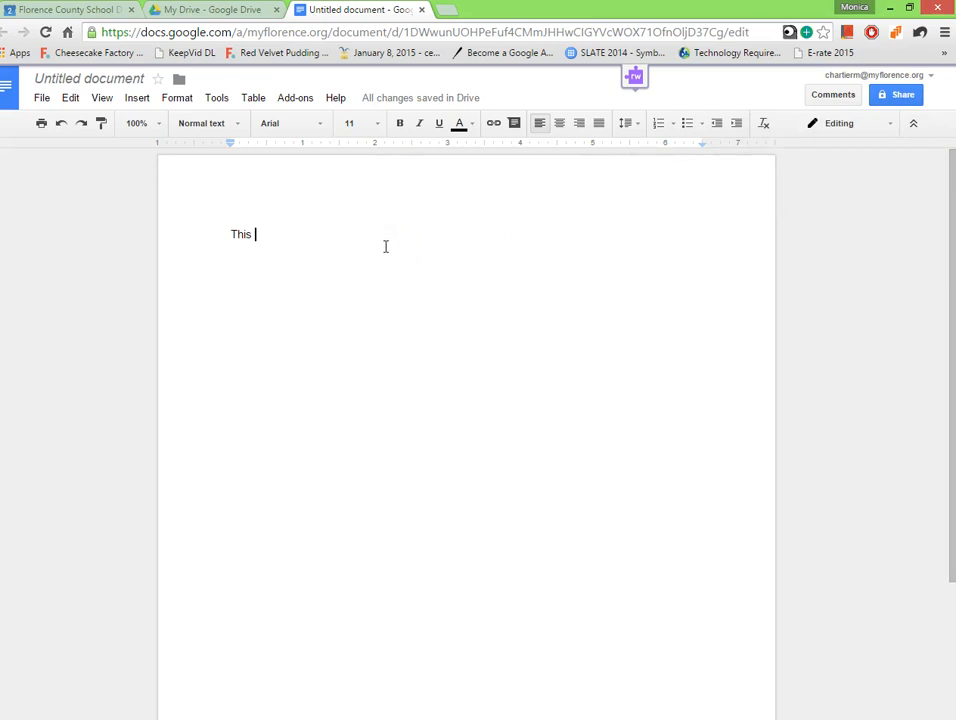
Complete the document's opening sentence as "This is a test"
left_click(354, 258)
type("is at")
key("BackSpace")
type("test")
Rename the document "test #1" and close it to return to My Drive
left_click(80, 80)
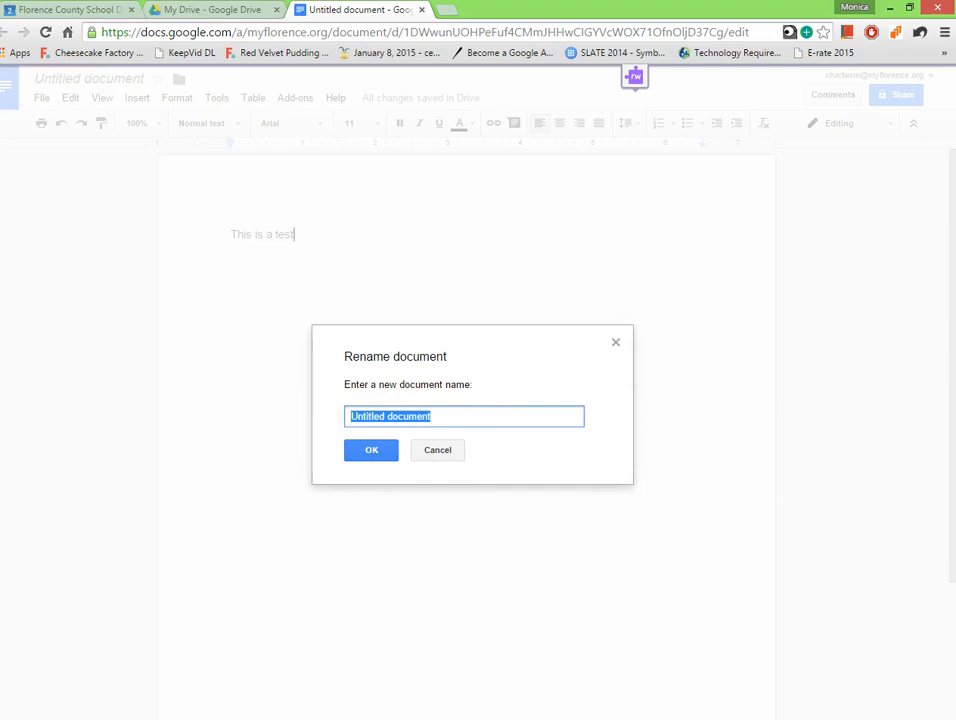
type("test #1")
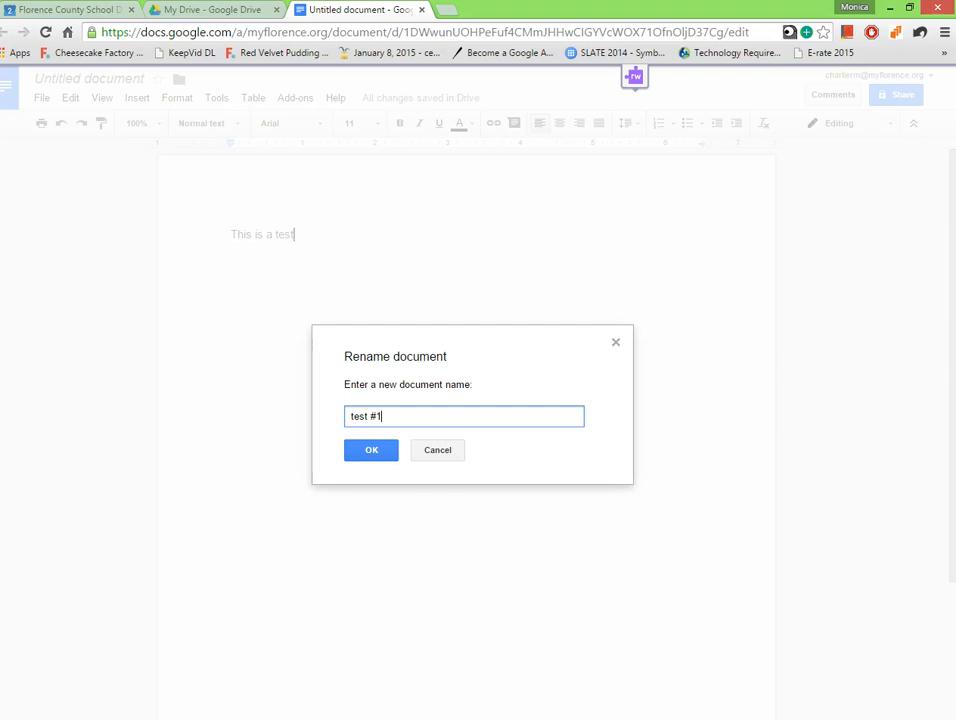
left_click(374, 449)
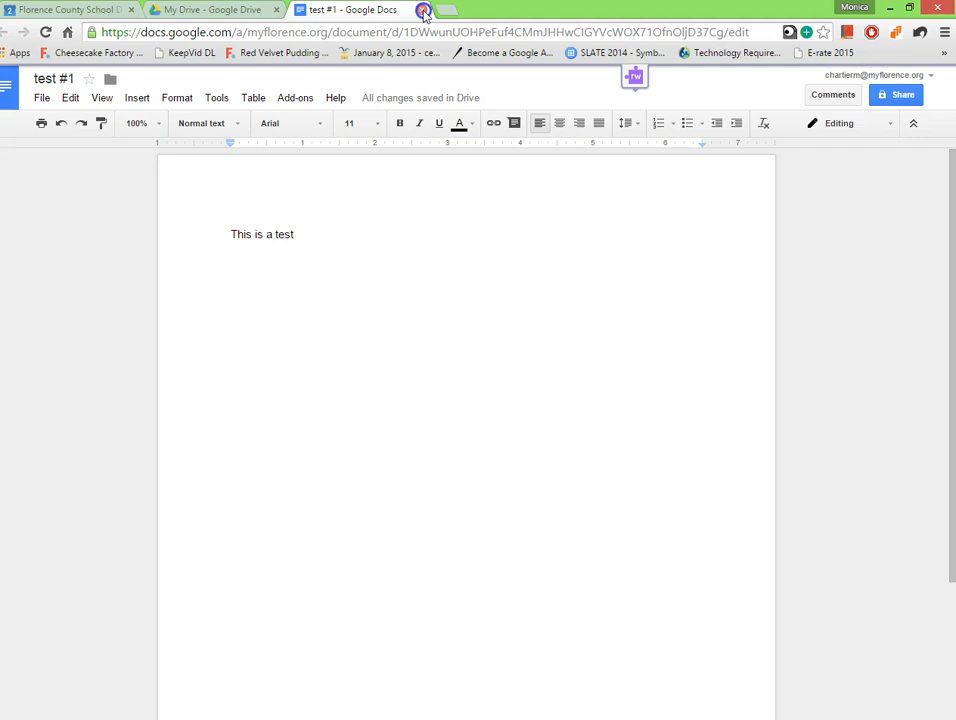
left_click(424, 11)
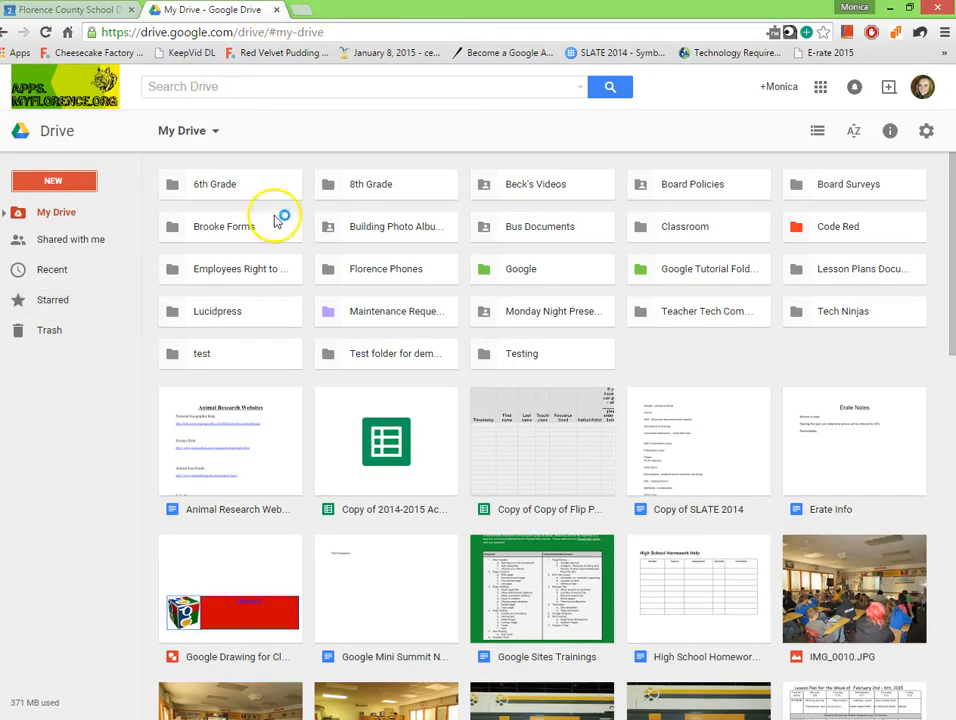
Look through the My Drive files for the "test #1" document, reloading the page to refresh the listing
scroll(517, 476, "down", 4)
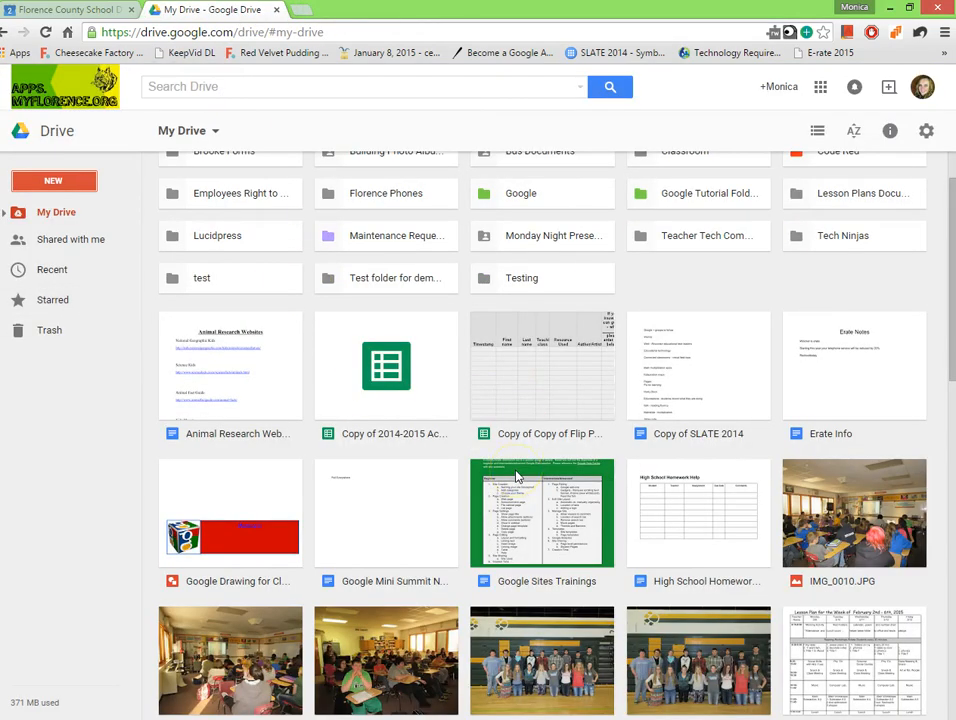
scroll(627, 459, "down", 5)
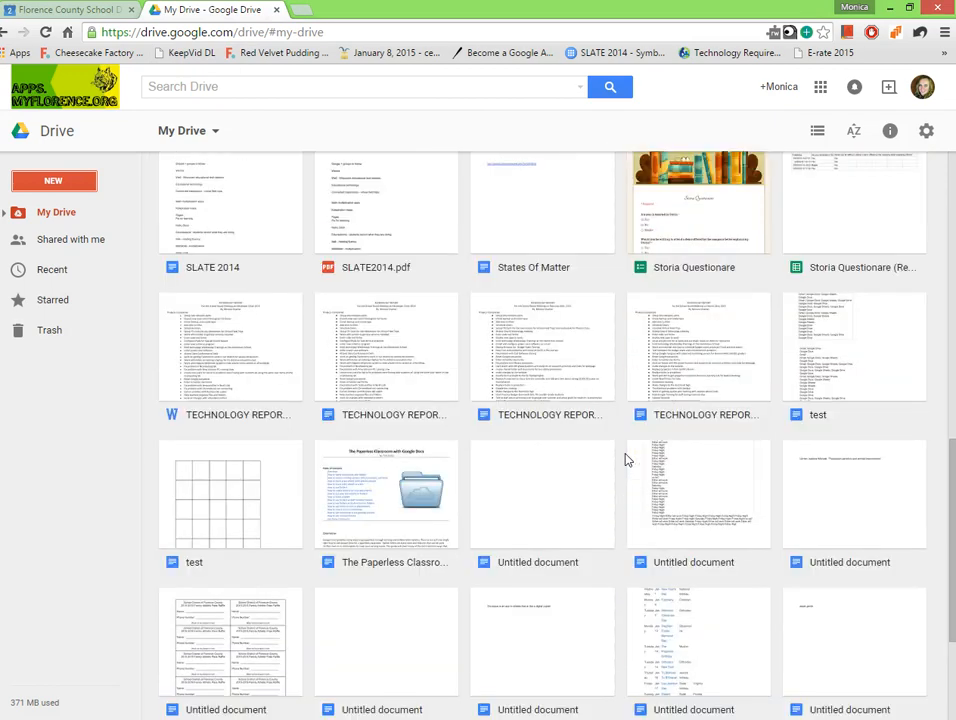
scroll(627, 459, "down", 2)
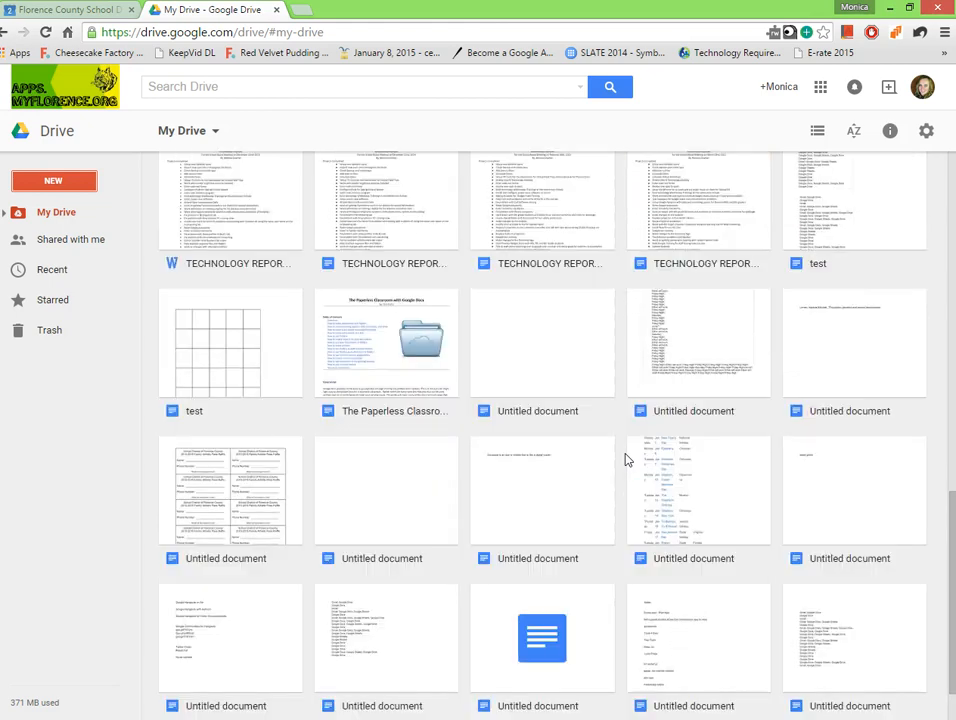
scroll(627, 459, "down", 2)
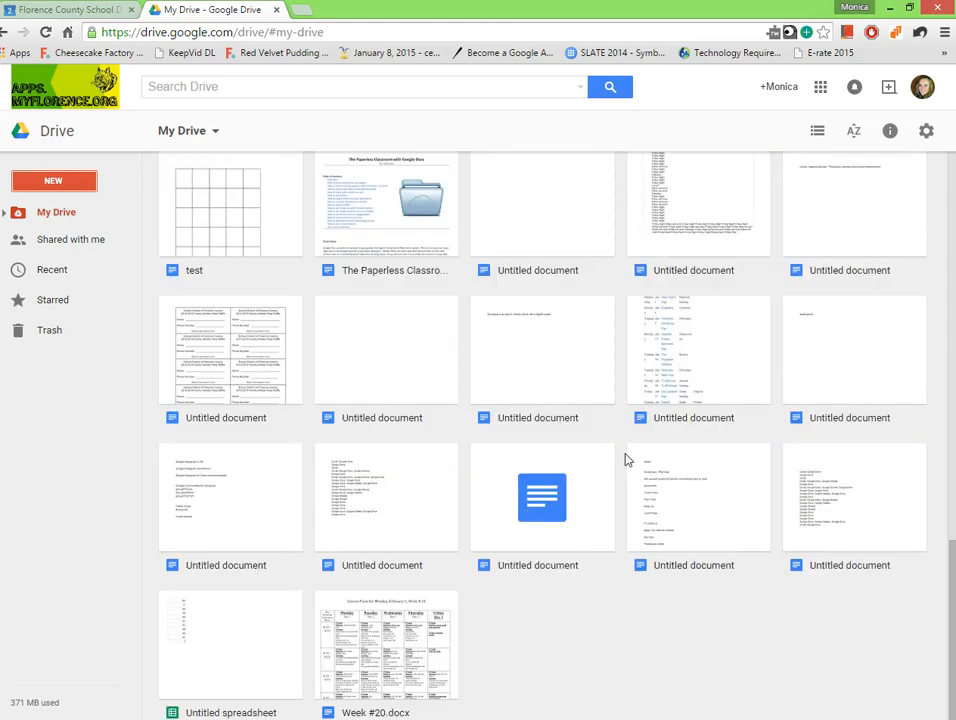
scroll(627, 459, "up", 5)
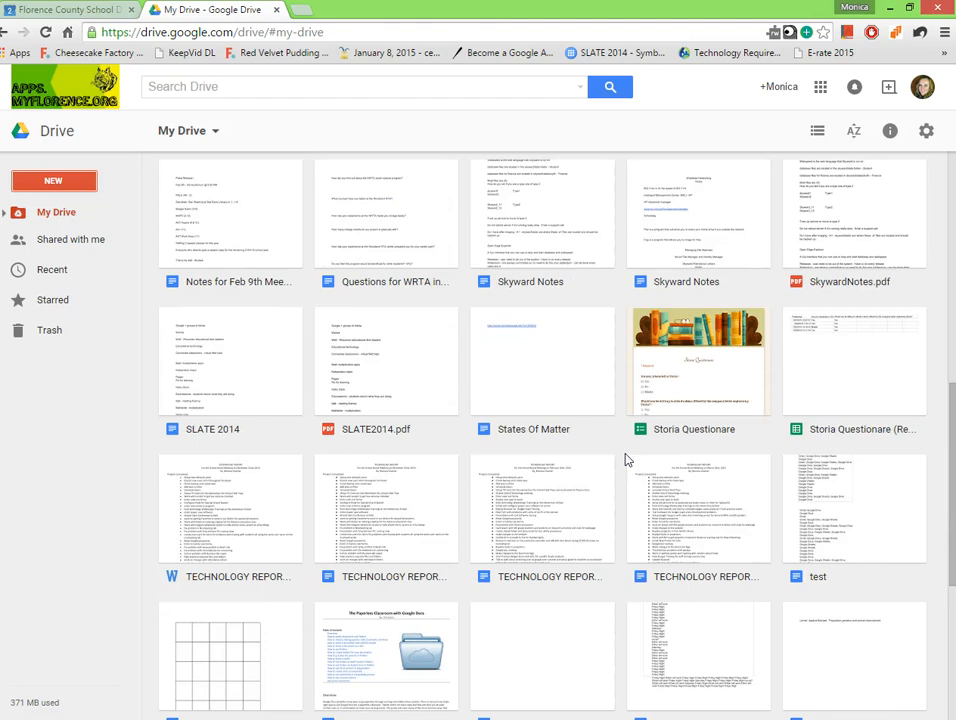
left_click(44, 32)
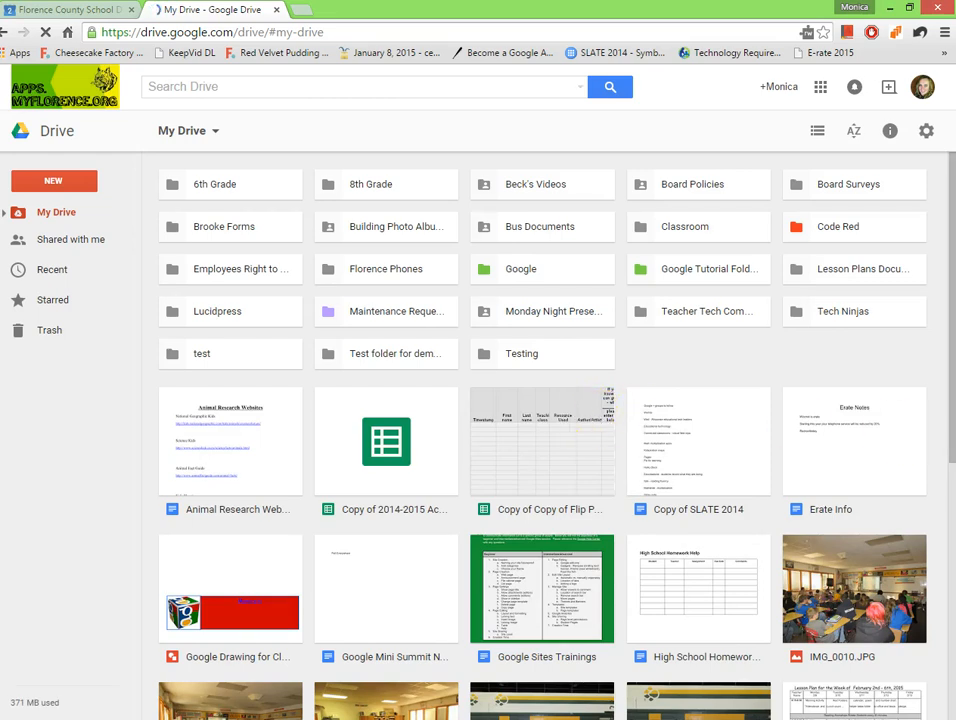
scroll(952, 425, "down", 1)
scroll(853, 425, "down", 5)
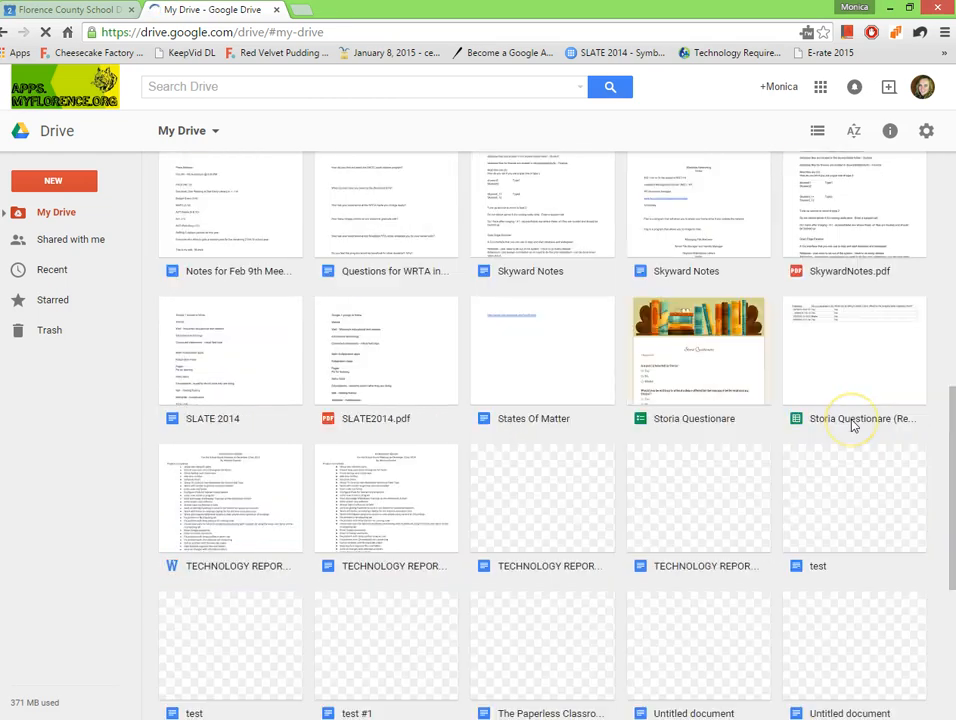
scroll(851, 422, "down", 3)
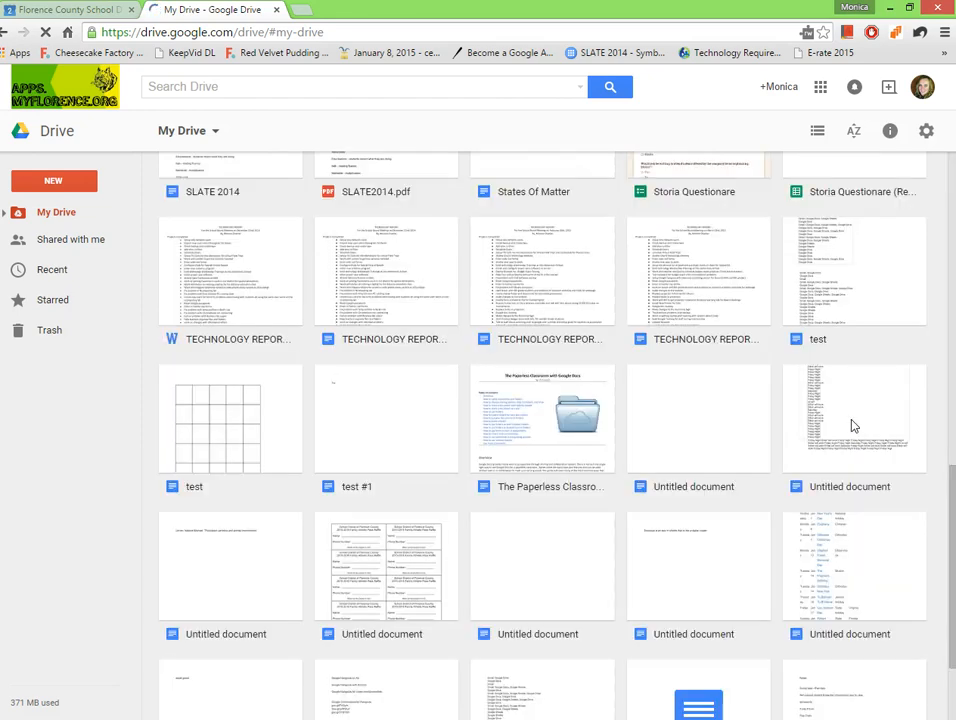
scroll(354, 395, "down", 3)
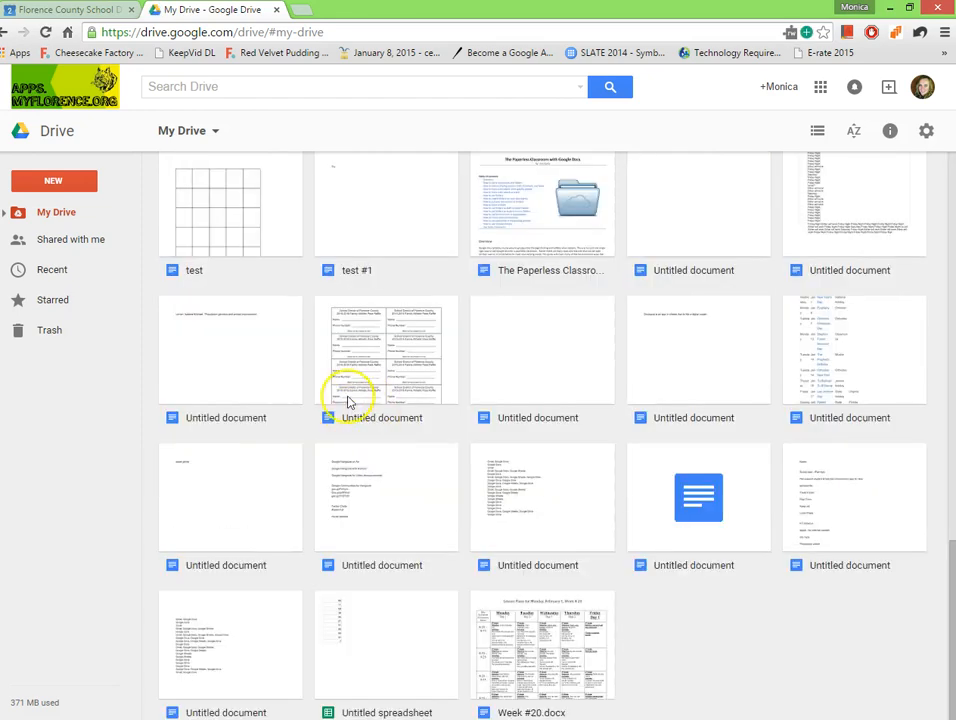
Move the "test #1" document from My Drive into "Test folder for demo"
left_click(343, 208)
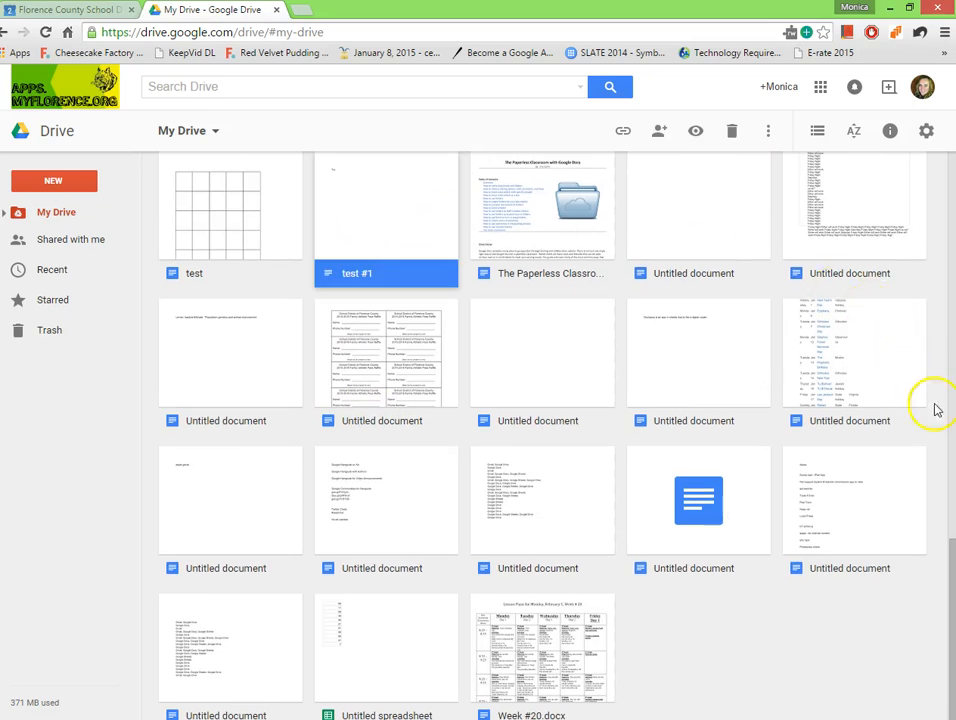
scroll(934, 536, "up", 10)
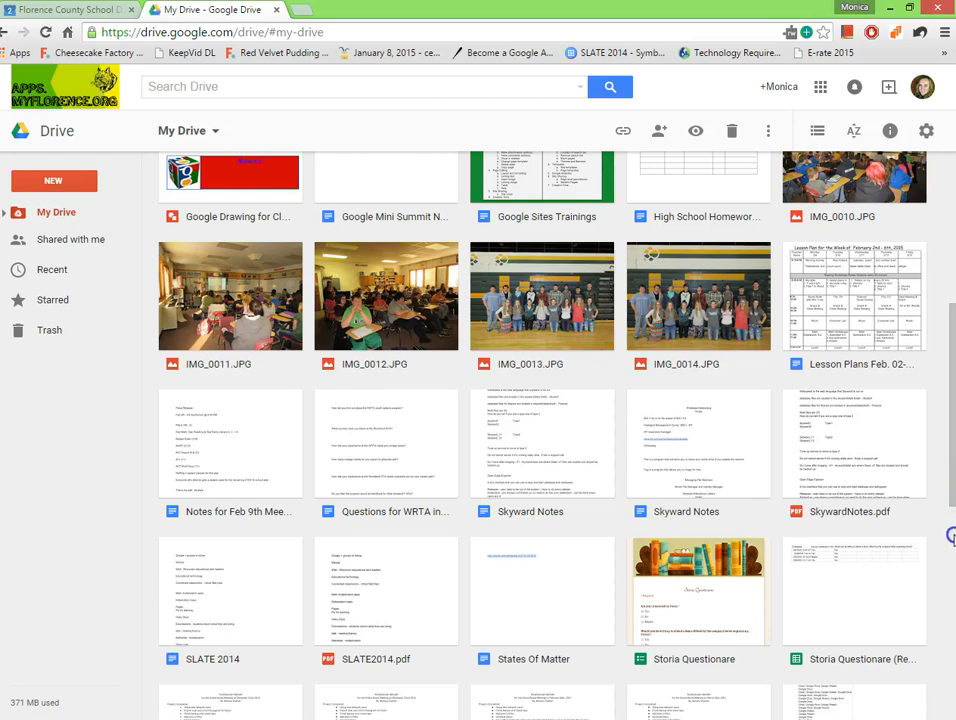
scroll(951, 536, "down", 3)
left_click_drag(951, 553, 951, 572)
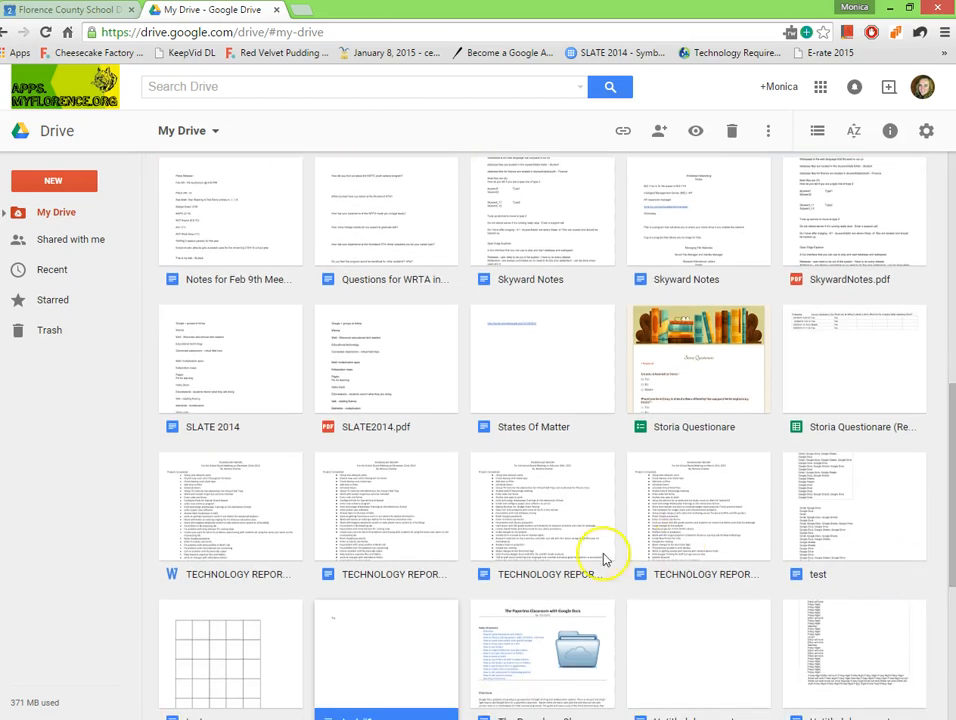
right_click(383, 622)
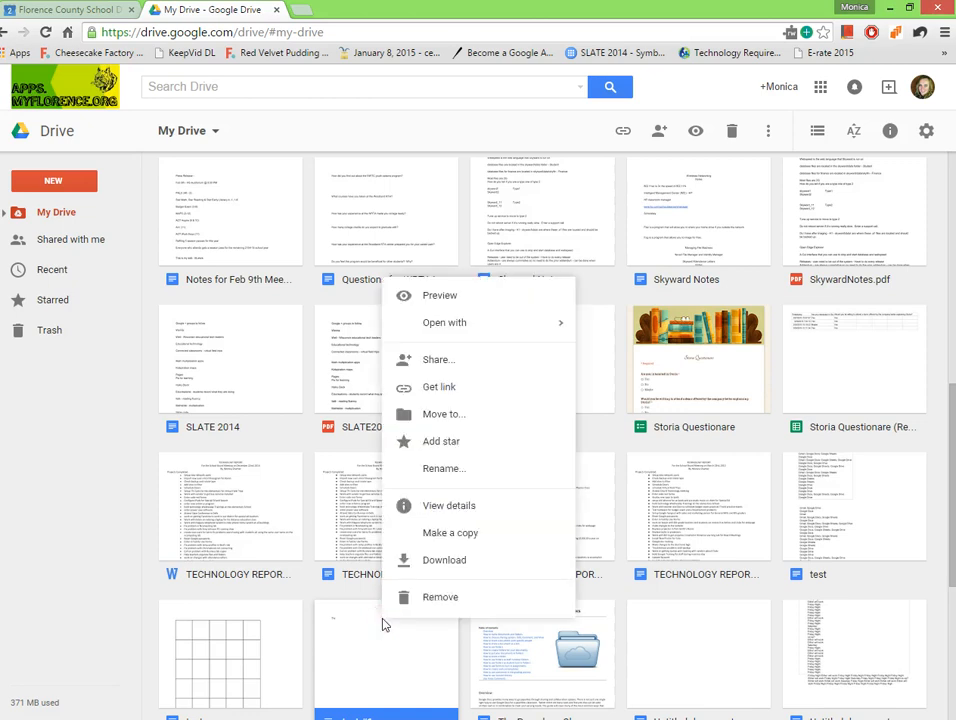
left_click(455, 416)
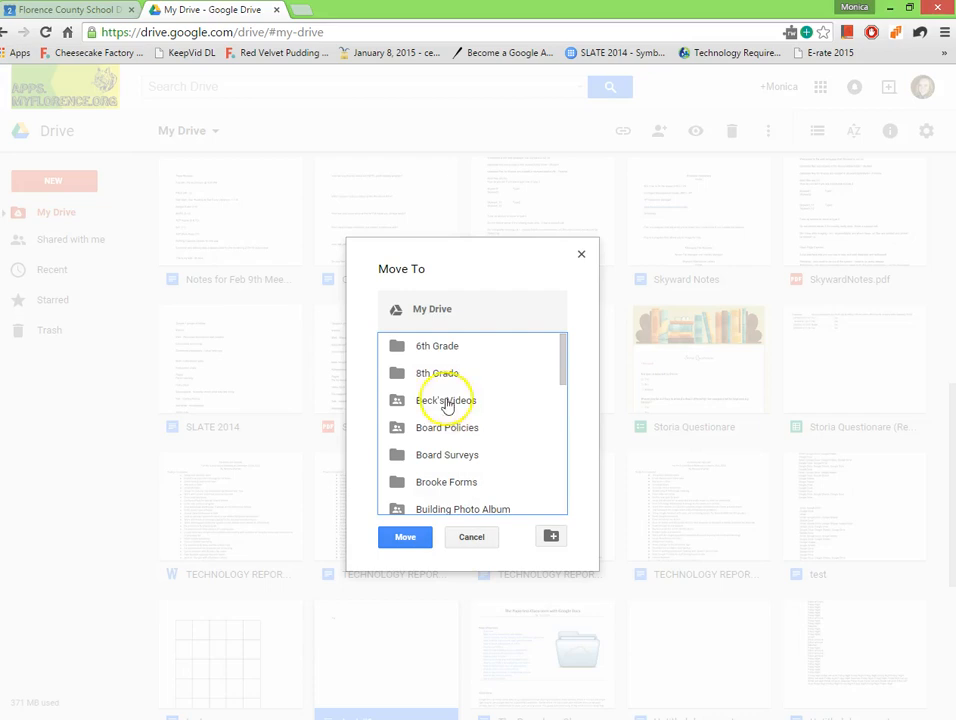
left_click_drag(565, 358, 557, 486)
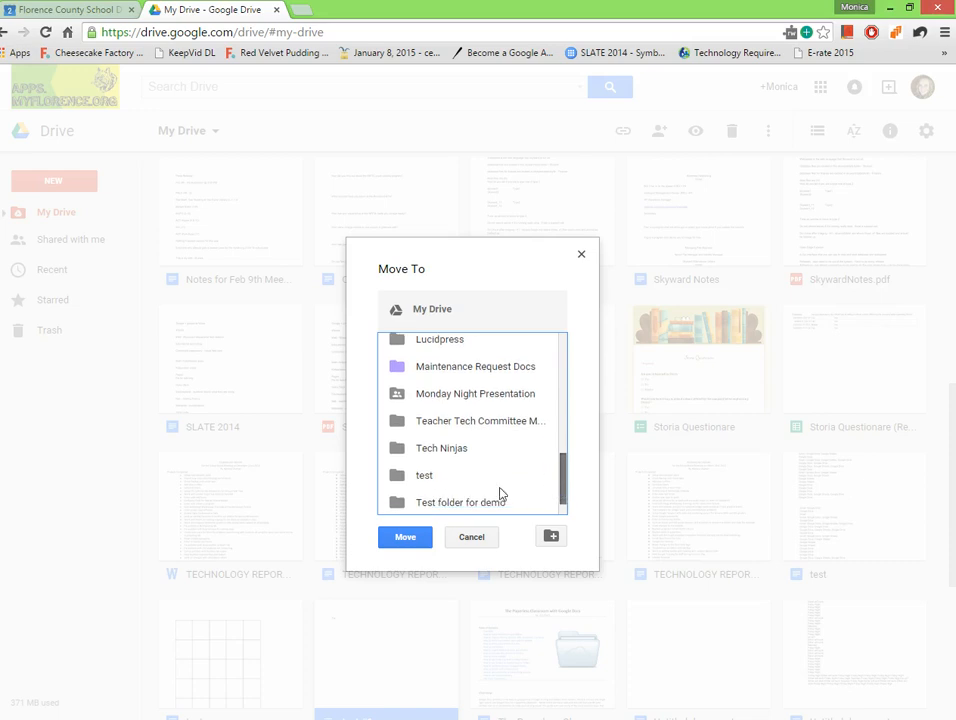
left_click(462, 503)
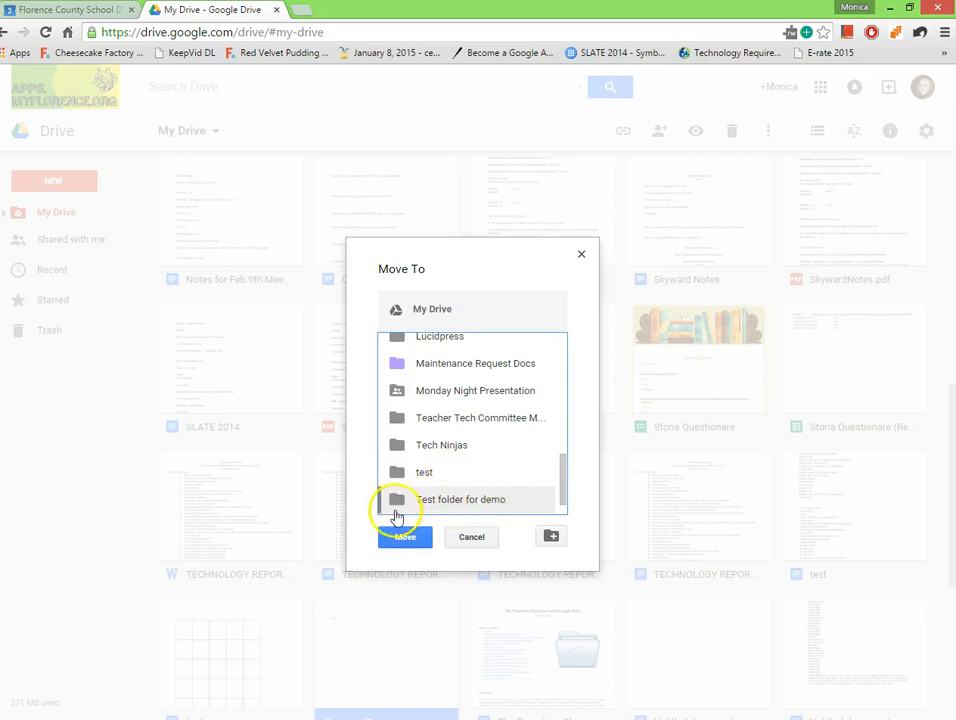
left_click(404, 540)
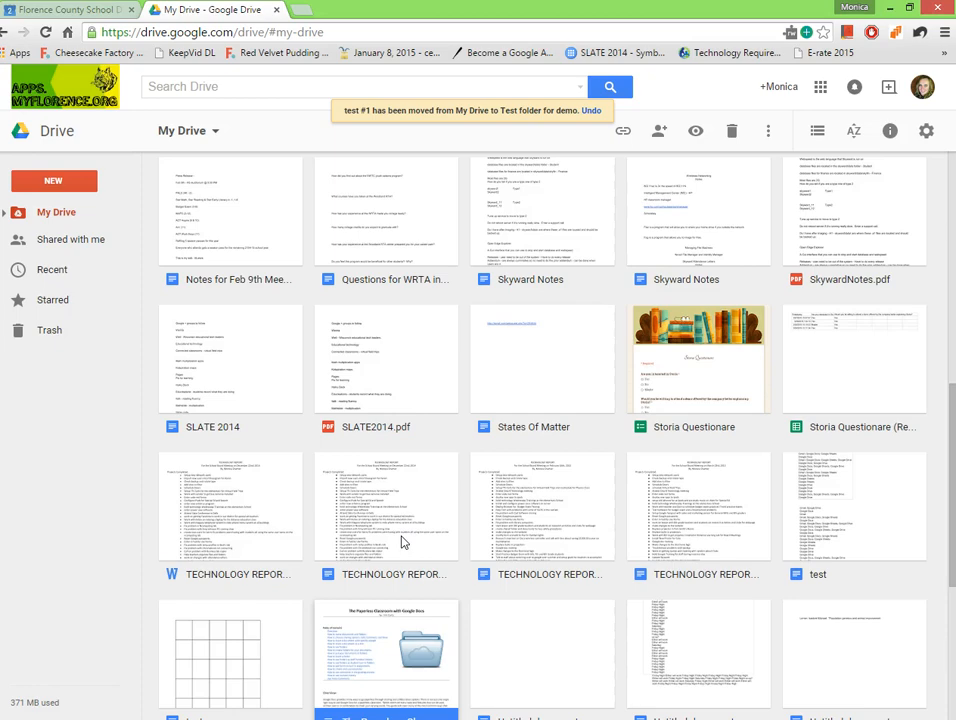
Open "Test folder for demo" to check its contents for the moved document, and return to My Drive
scroll(404, 540, "up", 5)
scroll(450, 488, "up", 1)
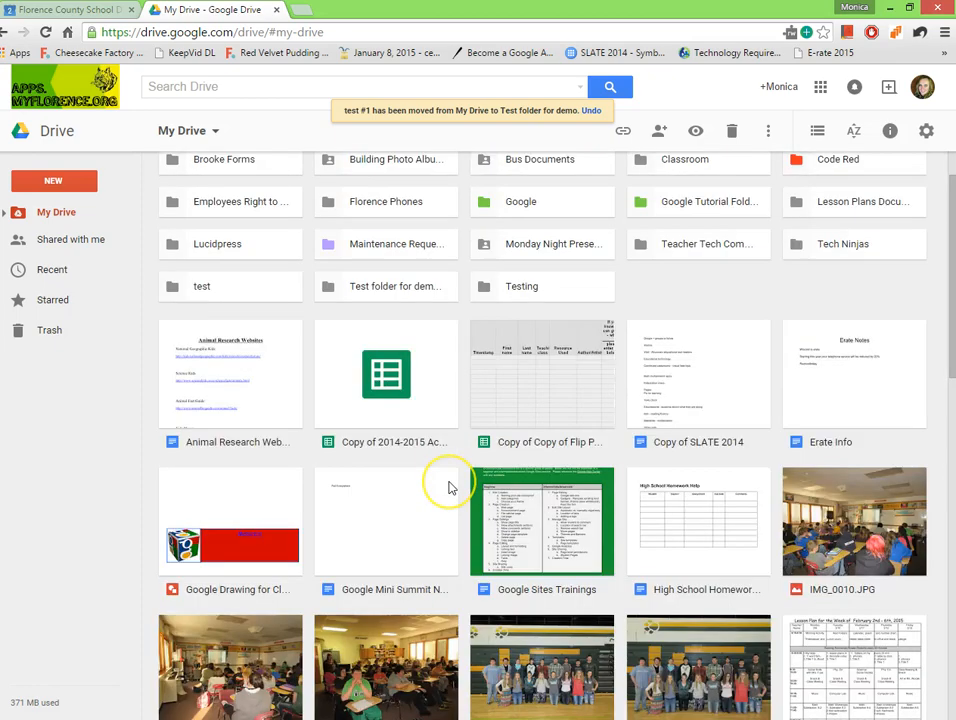
scroll(450, 488, "down", 3)
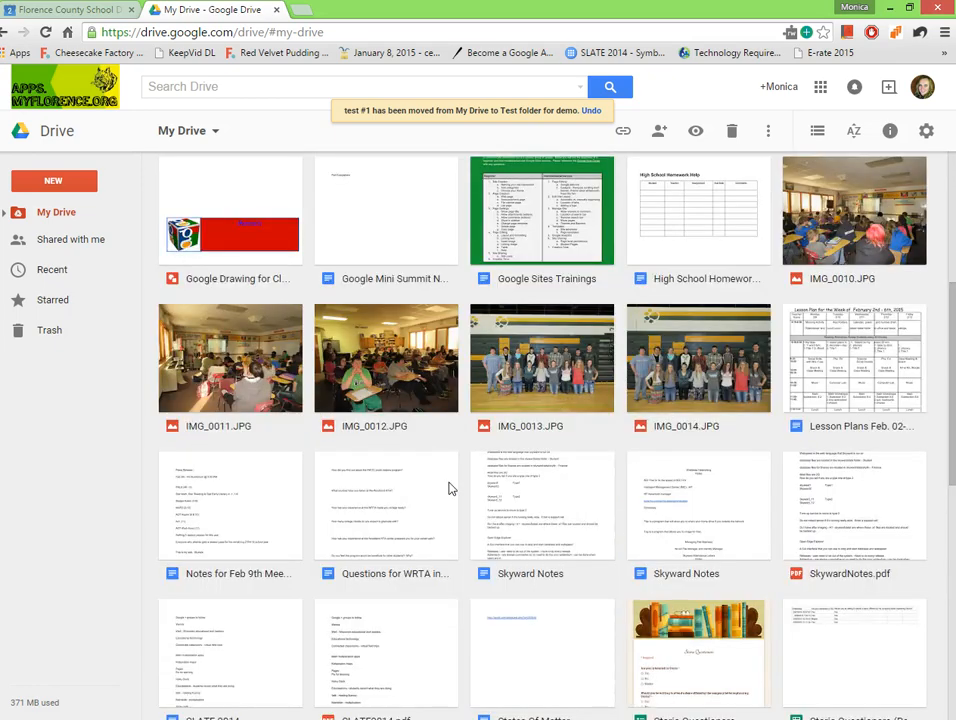
scroll(450, 488, "up", 3)
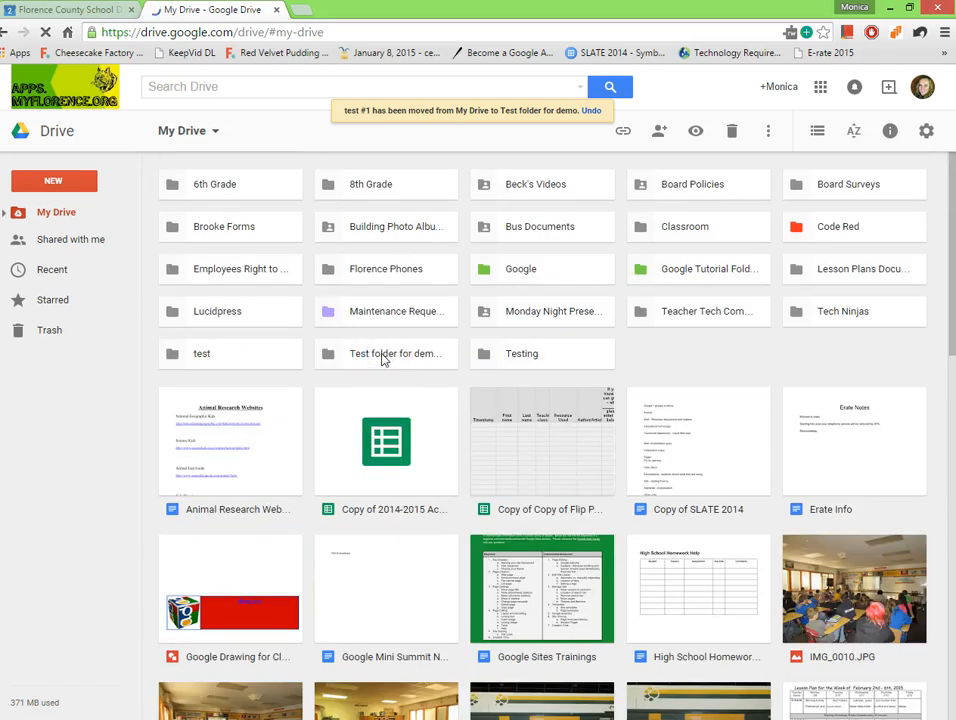
left_click(382, 358)
double_click(382, 358)
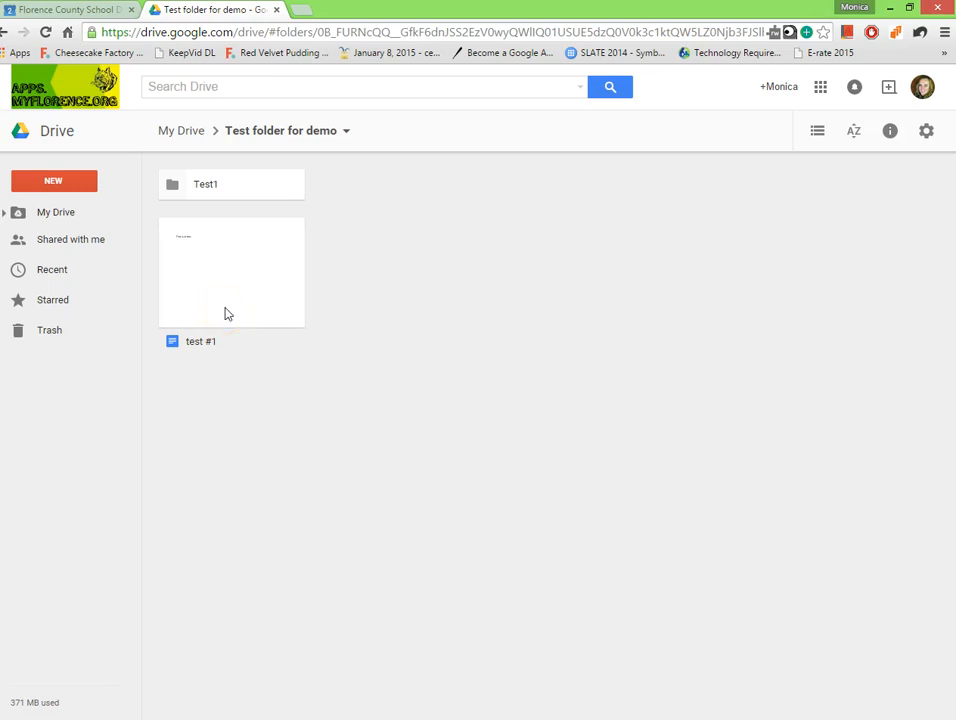
left_click(4, 32)
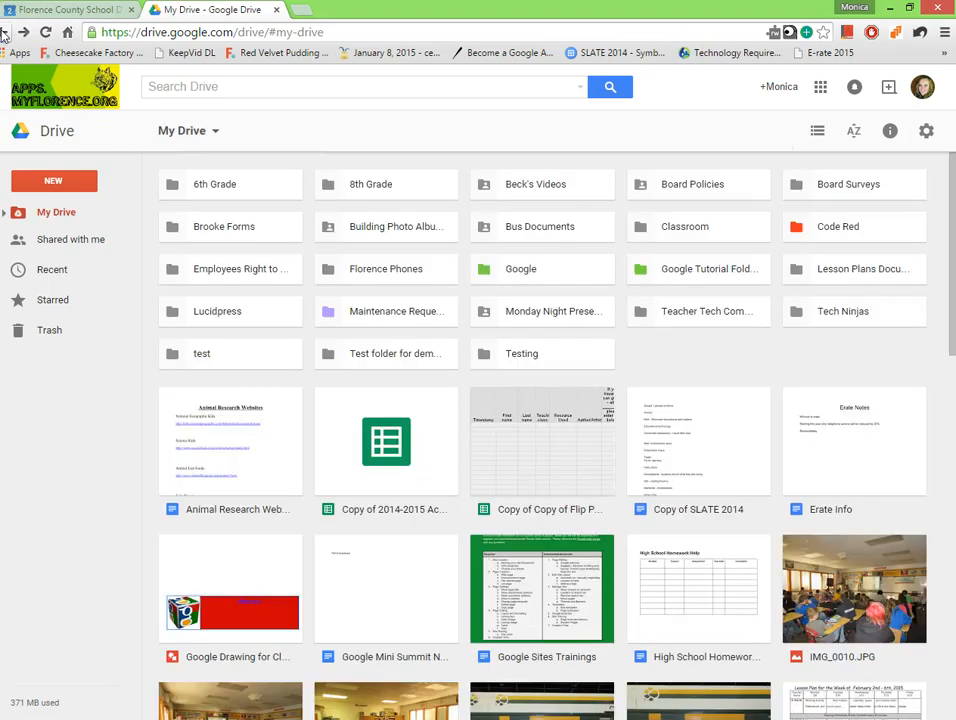
Move the "Copy of 2014-2015 Academic Calendar" spreadsheet from My Drive into "Test folder for demo"
left_click(390, 462)
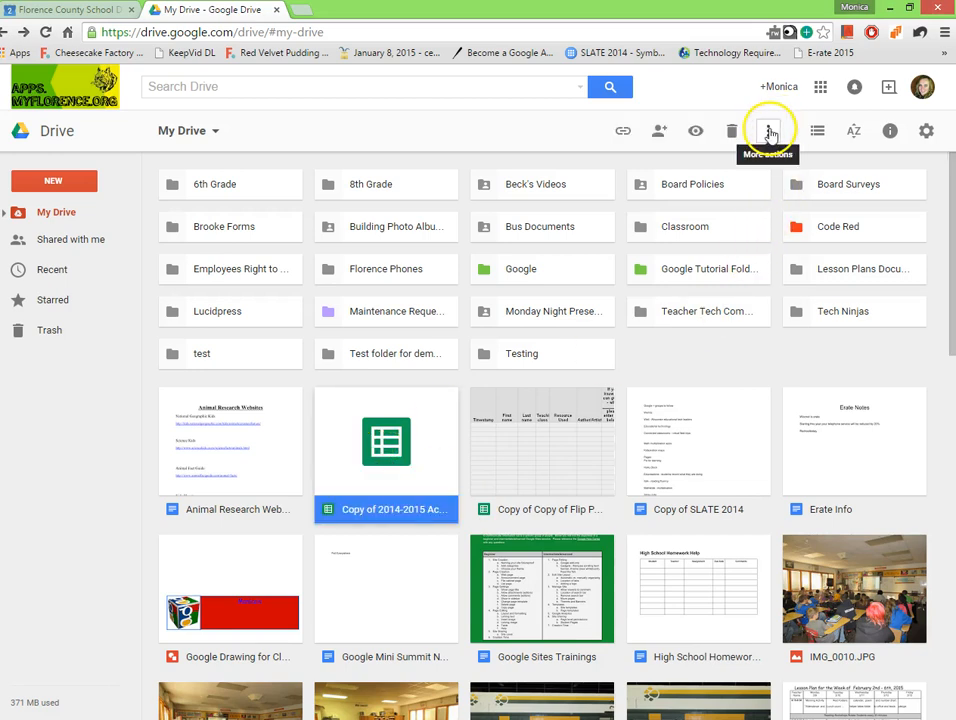
left_click(769, 133)
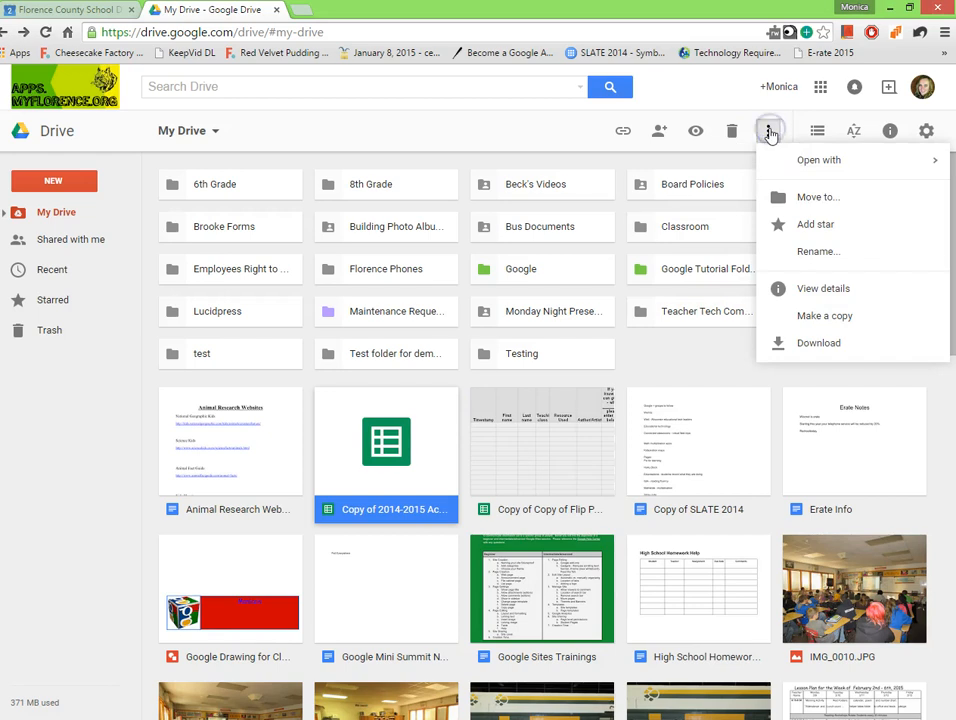
left_click(810, 198)
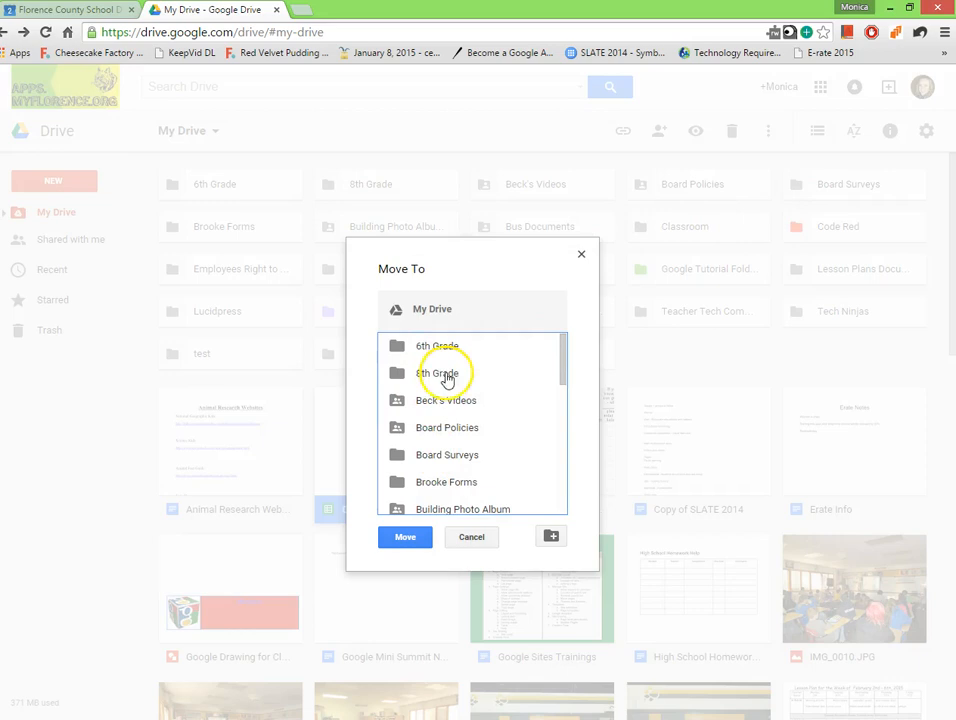
left_click_drag(566, 373, 561, 491)
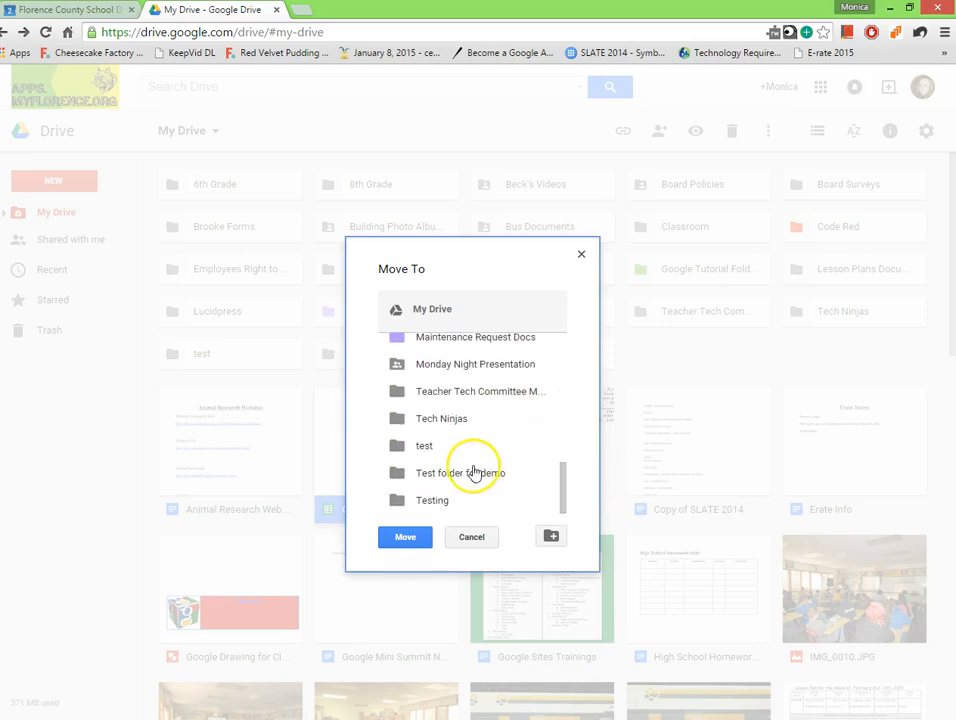
left_click(474, 470)
left_click(404, 538)
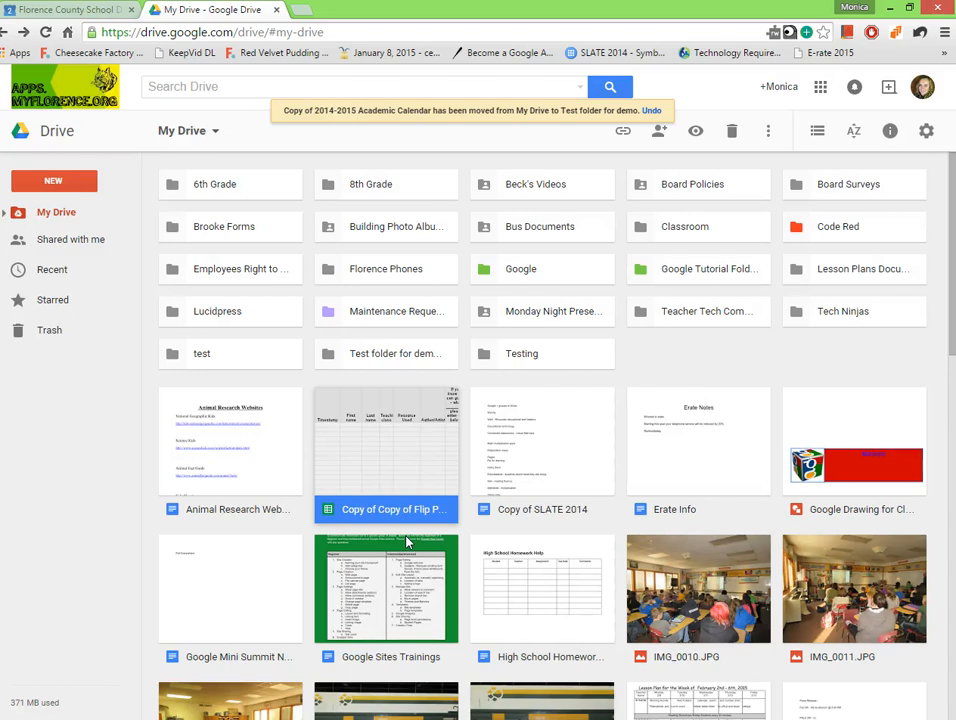
Open "Test folder for demo" and move the Academic Calendar spreadsheet copy out of it to My Drive
left_click(390, 365)
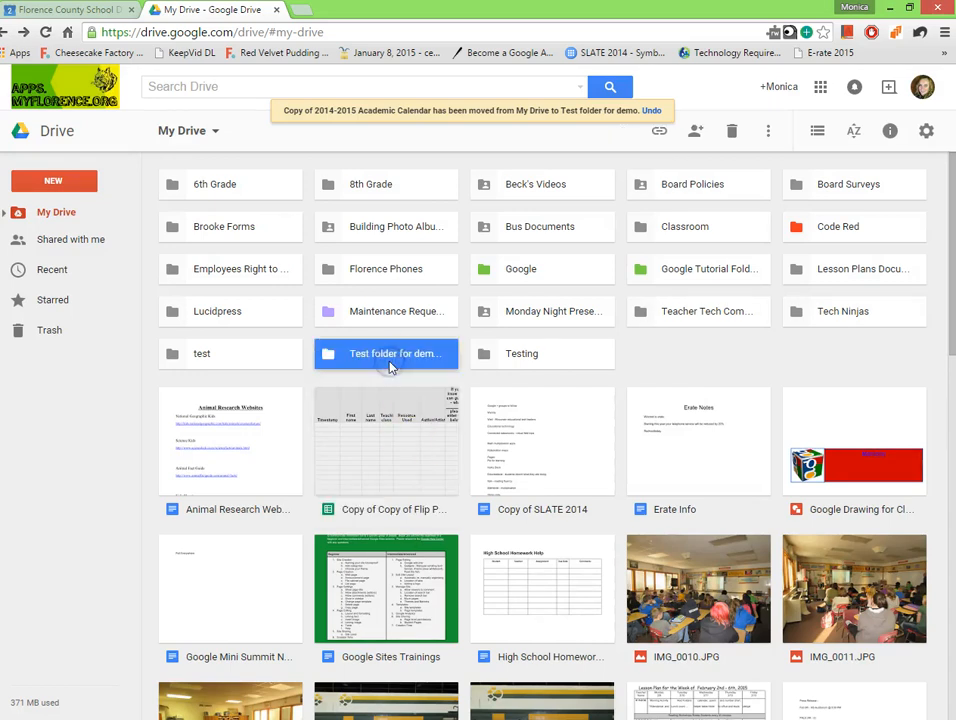
double_click(390, 365)
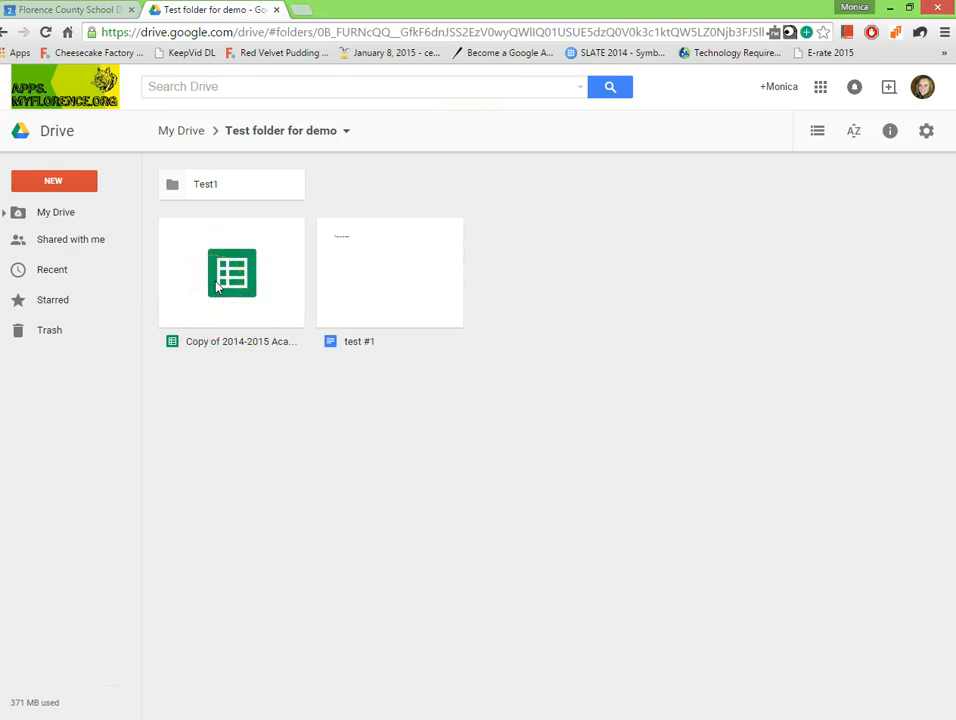
right_click(216, 286)
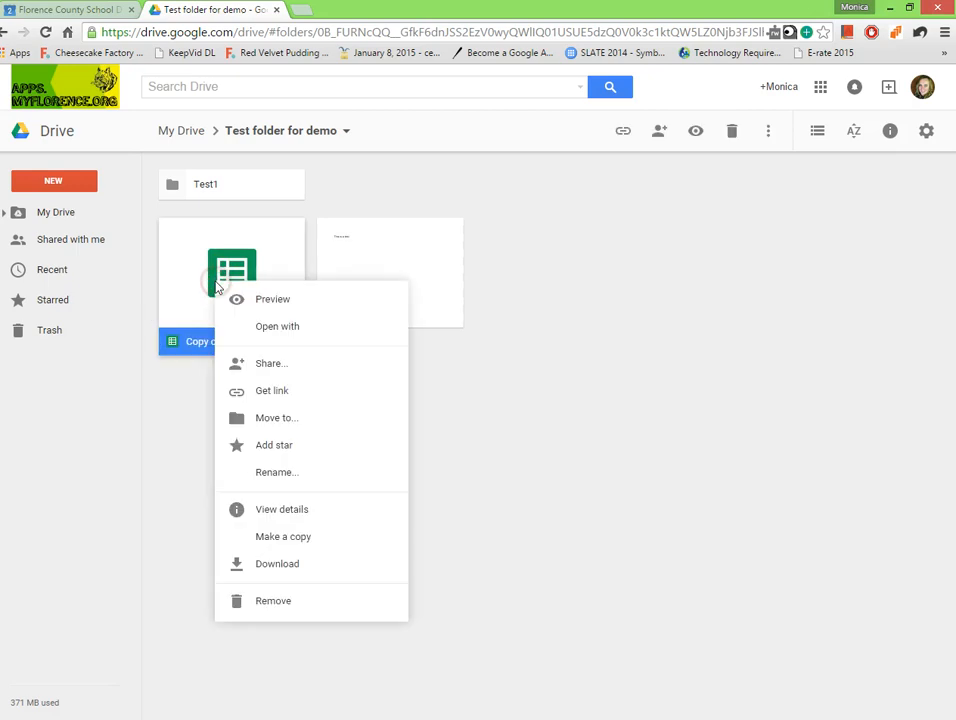
left_click(260, 418)
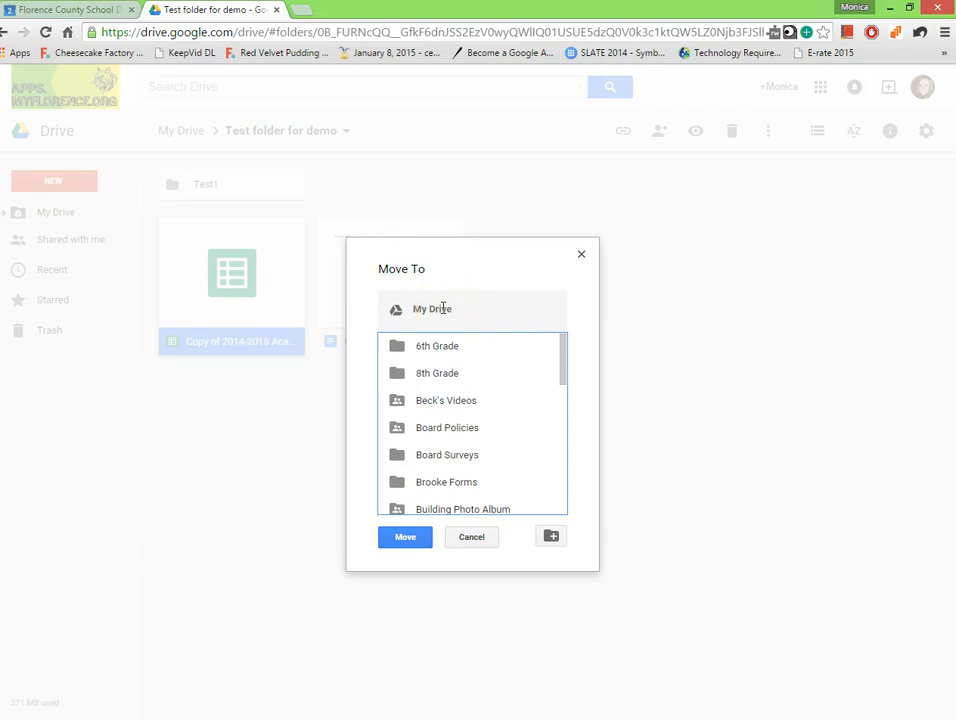
left_click(405, 537)
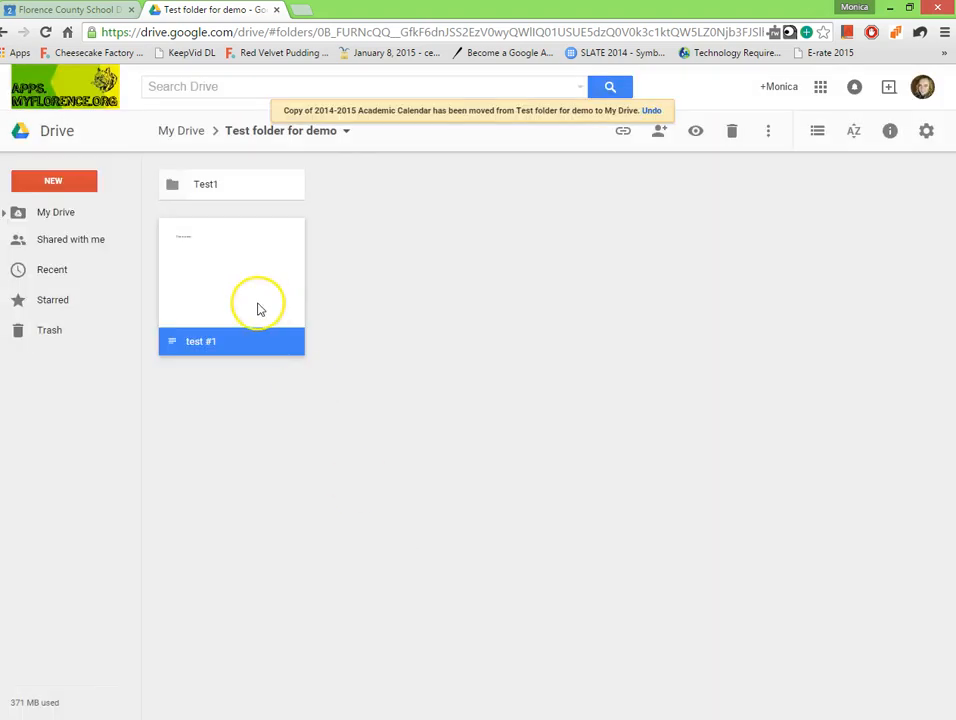
From the My Drive file listing, put the Academic Calendar spreadsheet copy back into "Test folder for demo" and open that folder
left_click(41, 215)
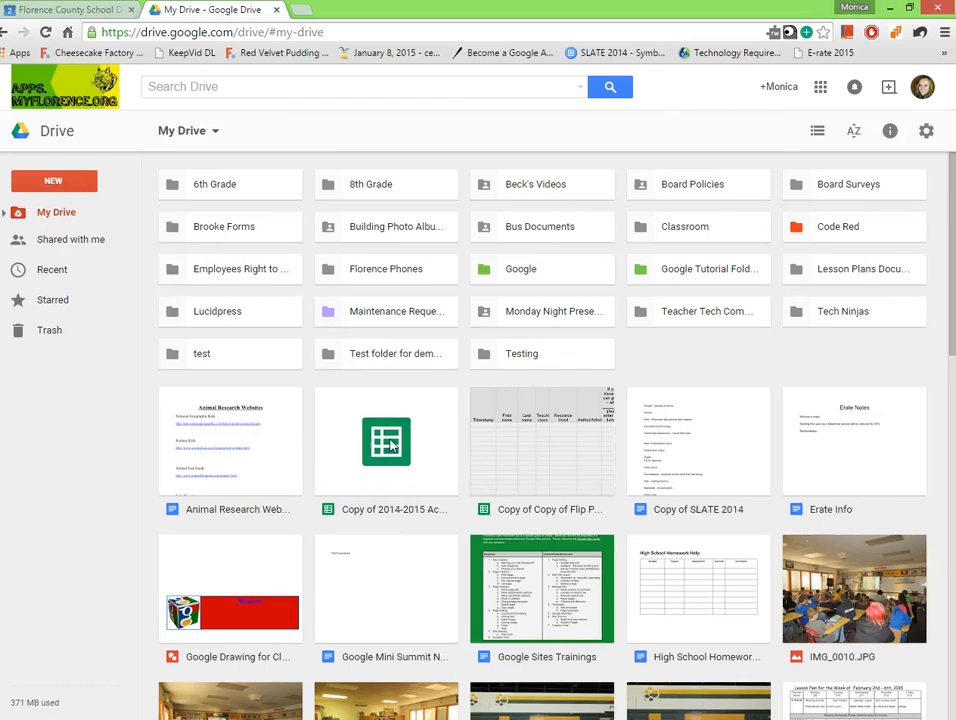
left_click_drag(390, 472, 405, 358)
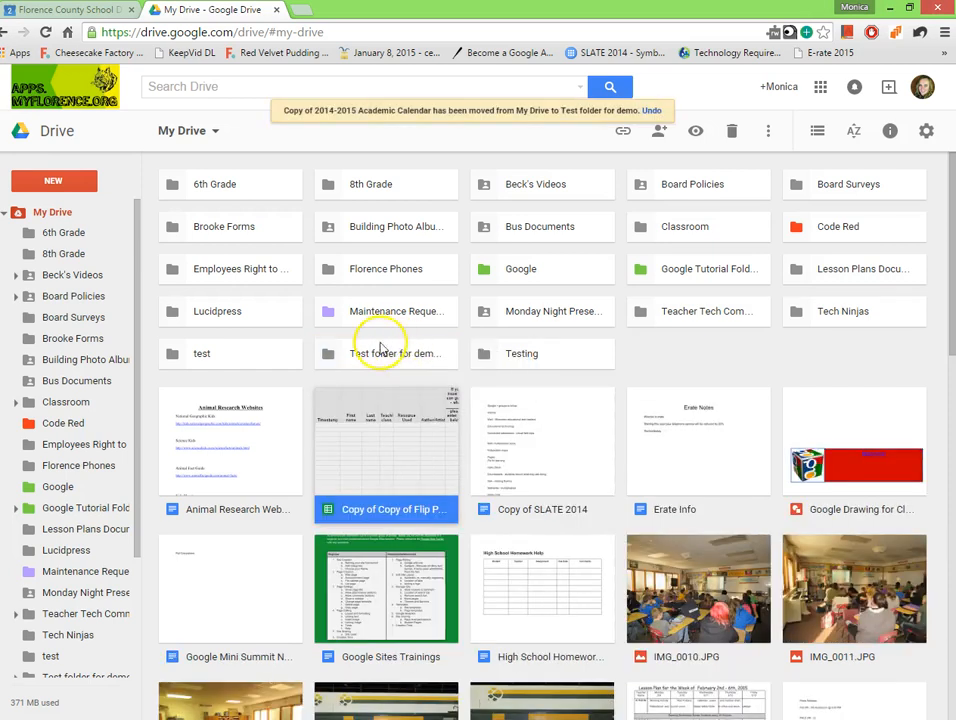
double_click(379, 352)
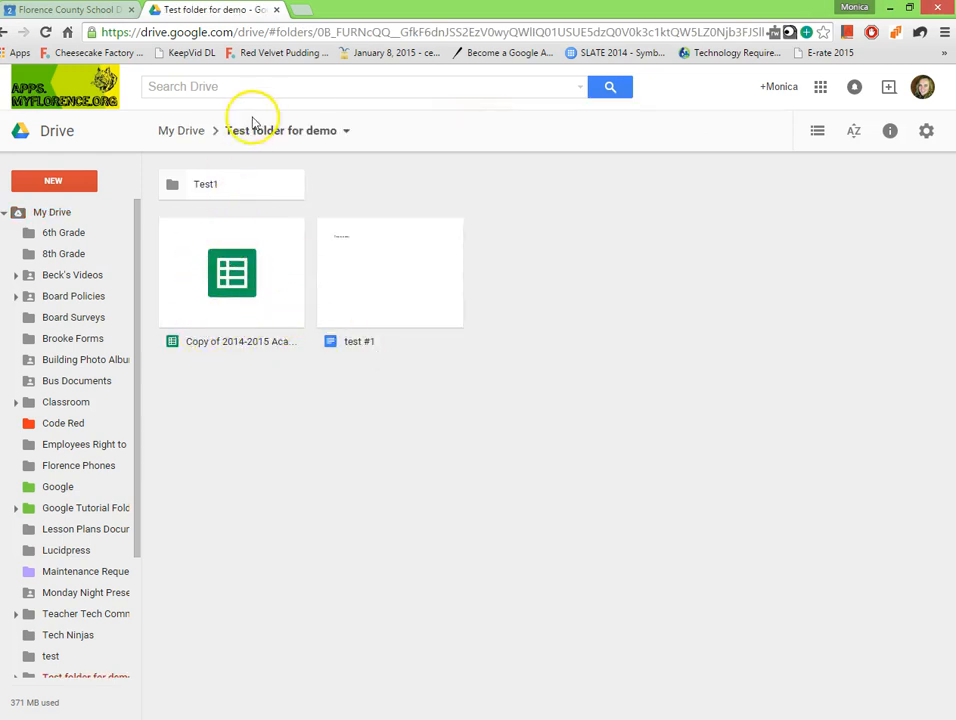
Move the "Copy of 2014-2015 Academic Calendar" spreadsheet from "Test folder for demo" to My Drive, and return to My Drive
right_click(224, 292)
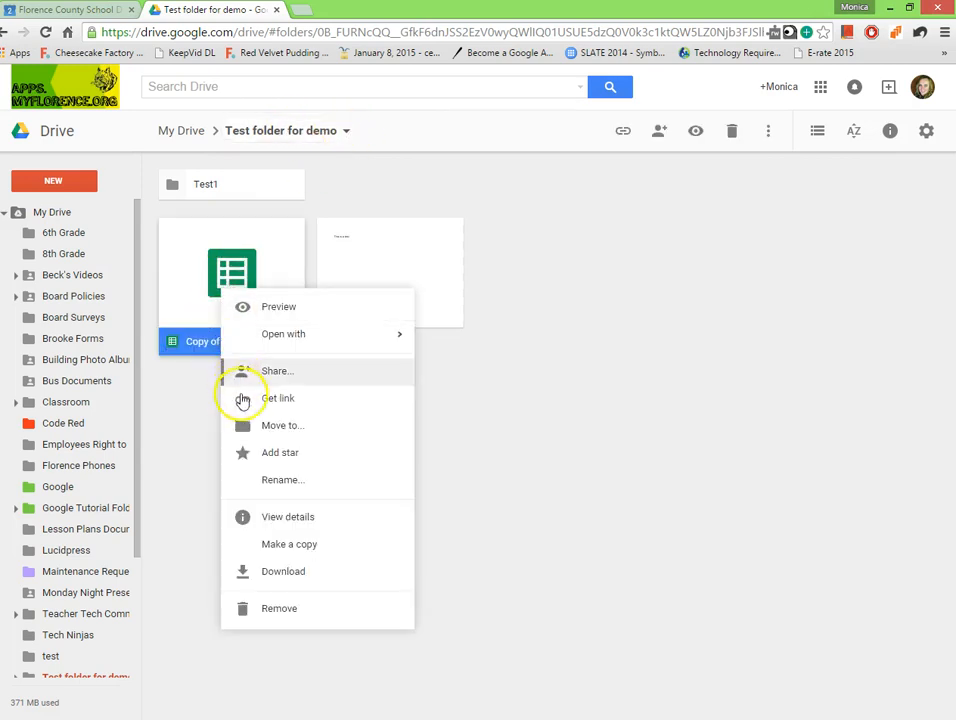
left_click(247, 426)
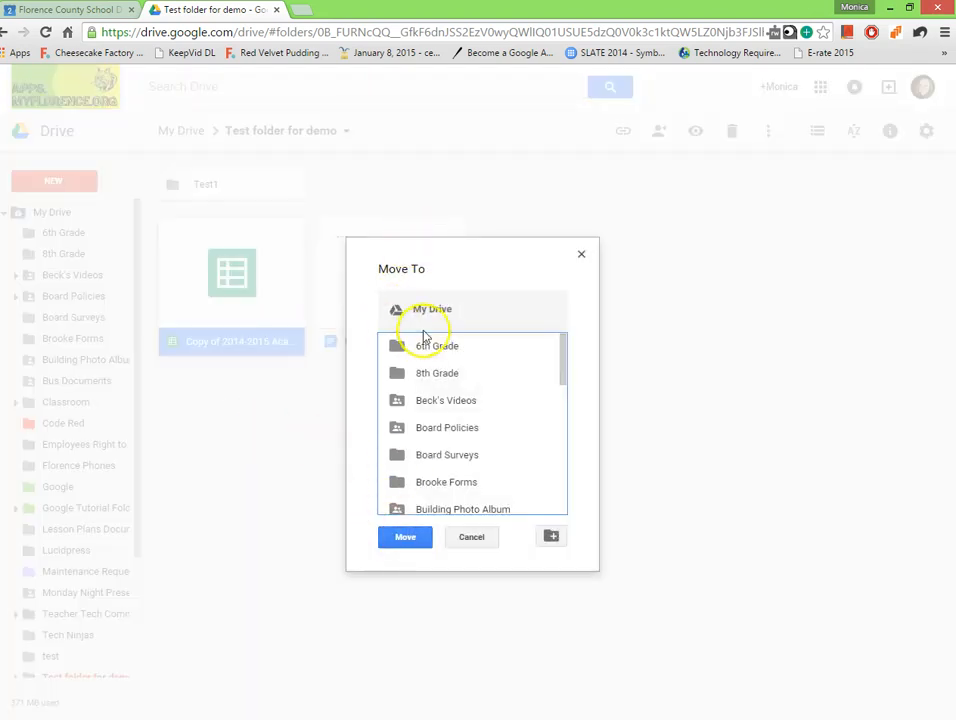
left_click(412, 541)
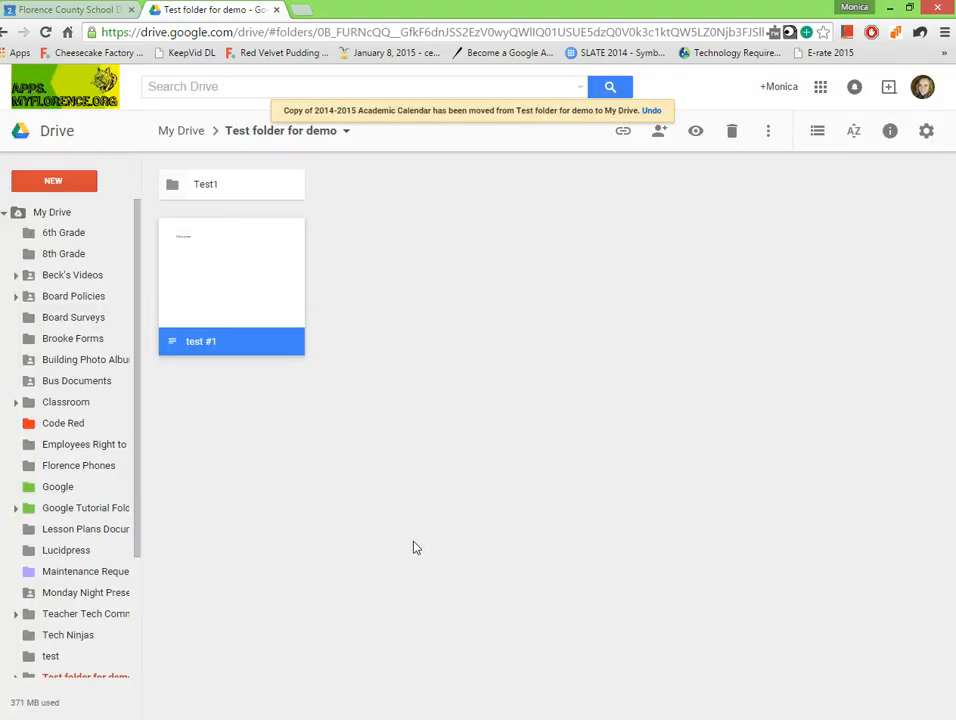
left_click(180, 131)
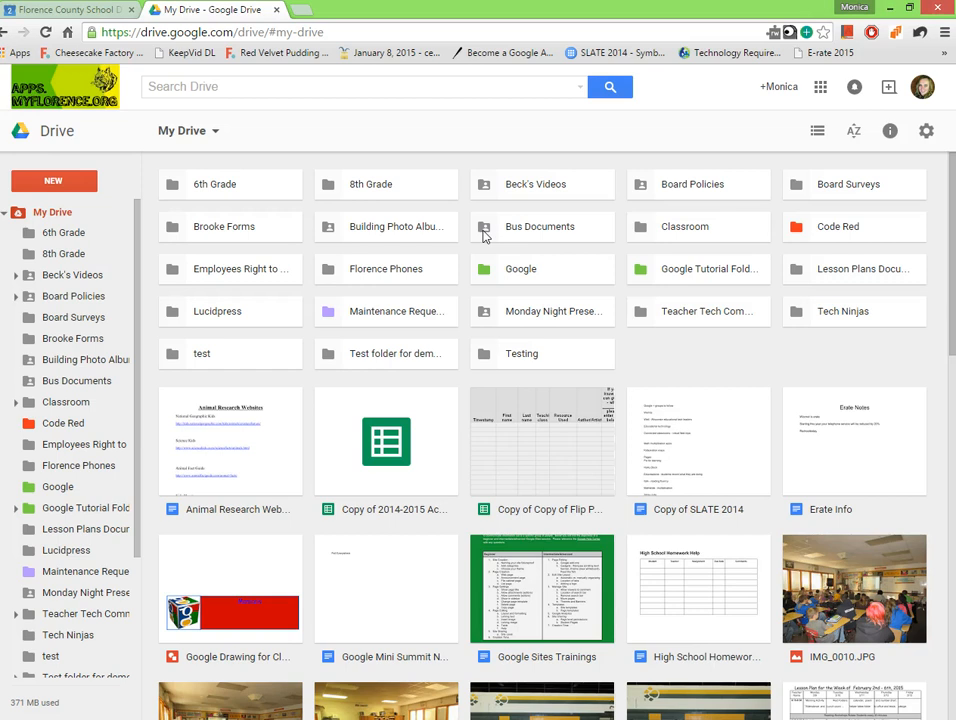
Start sharing "Test folder for demo", add a first colleague from the suggested contacts, and keep the permission at "Can edit"
left_click(344, 360)
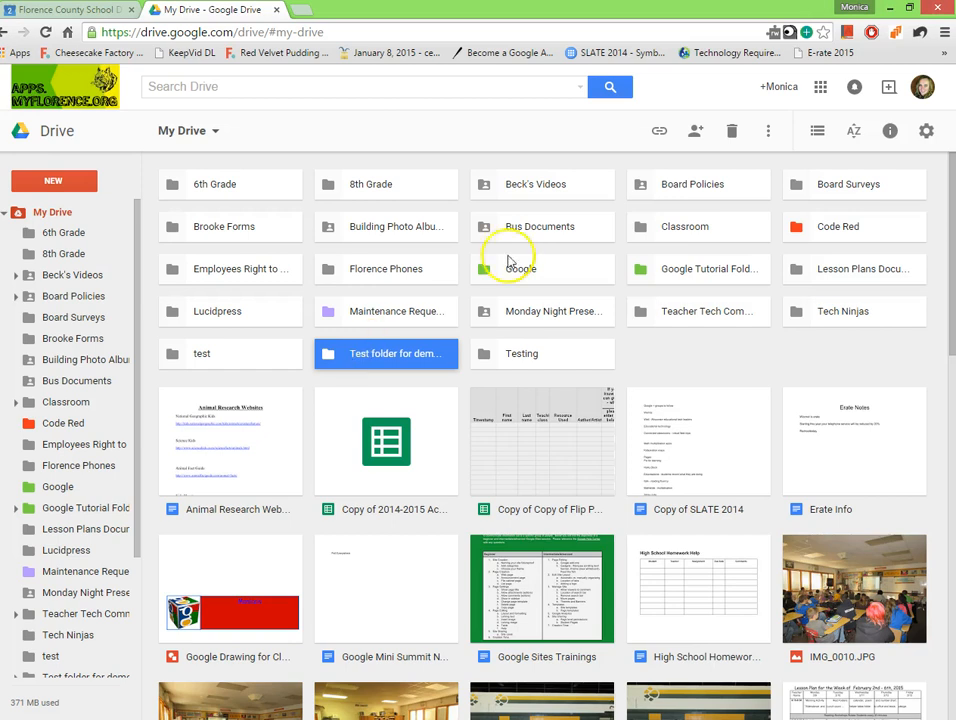
left_click(697, 133)
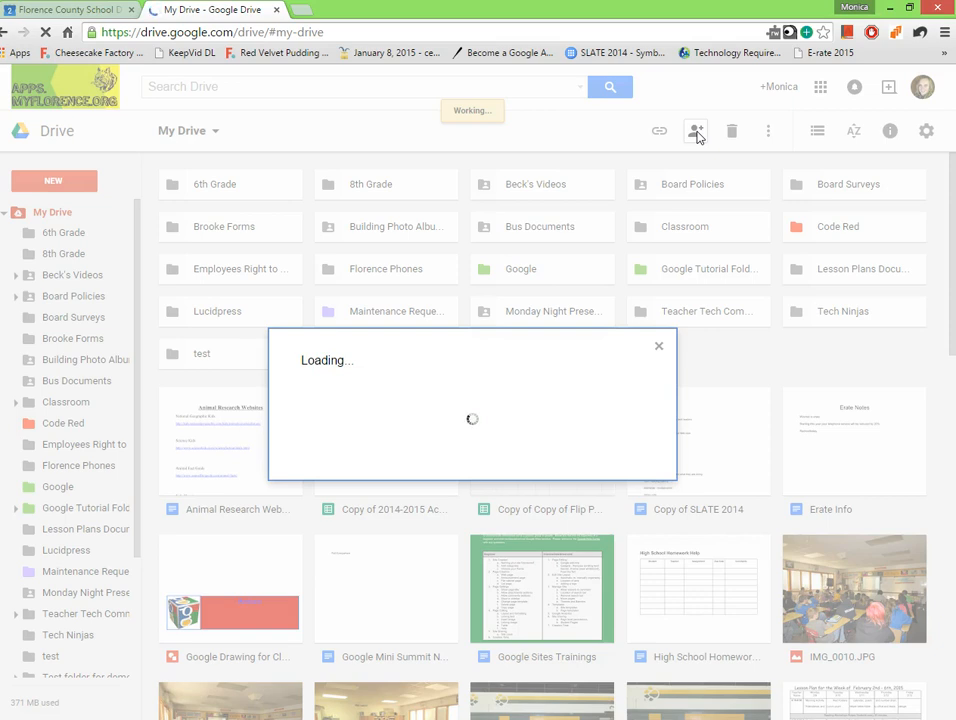
left_click(342, 400)
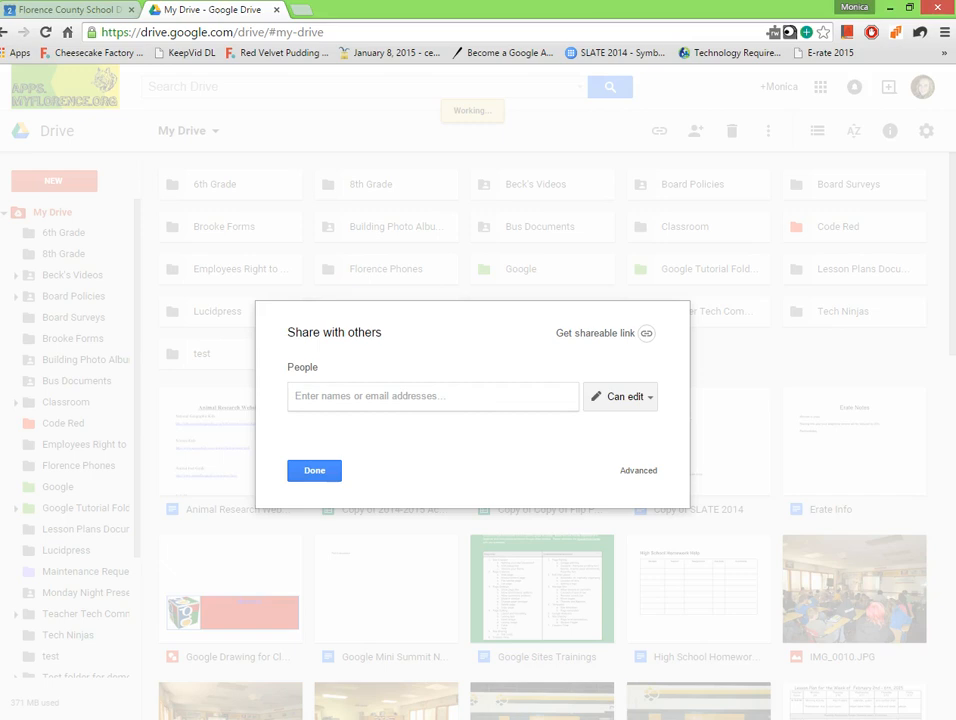
type("od")
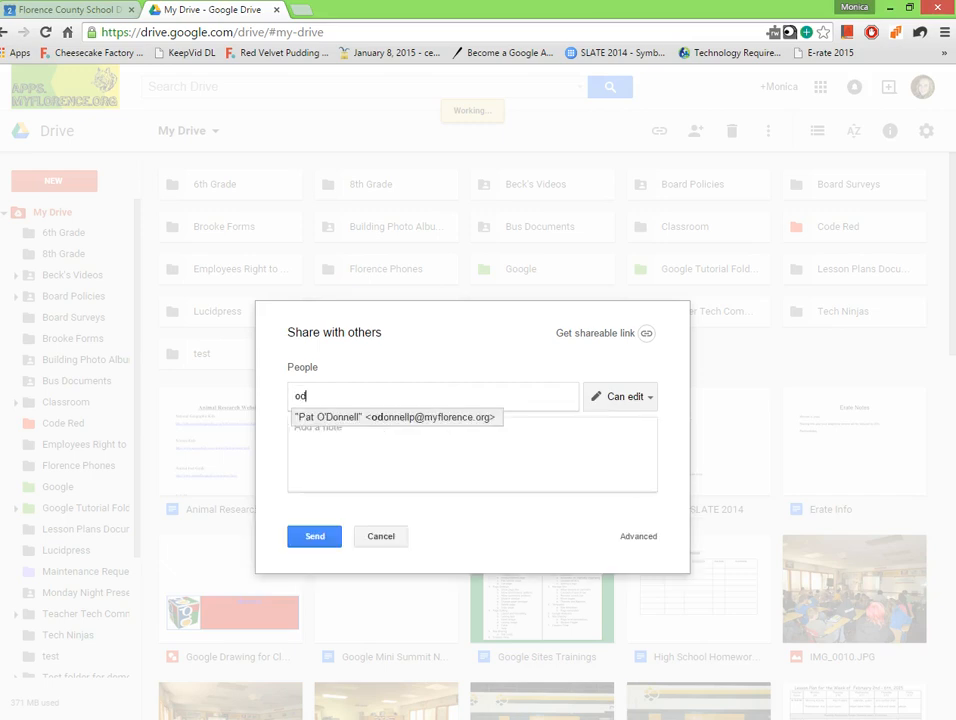
key("Return")
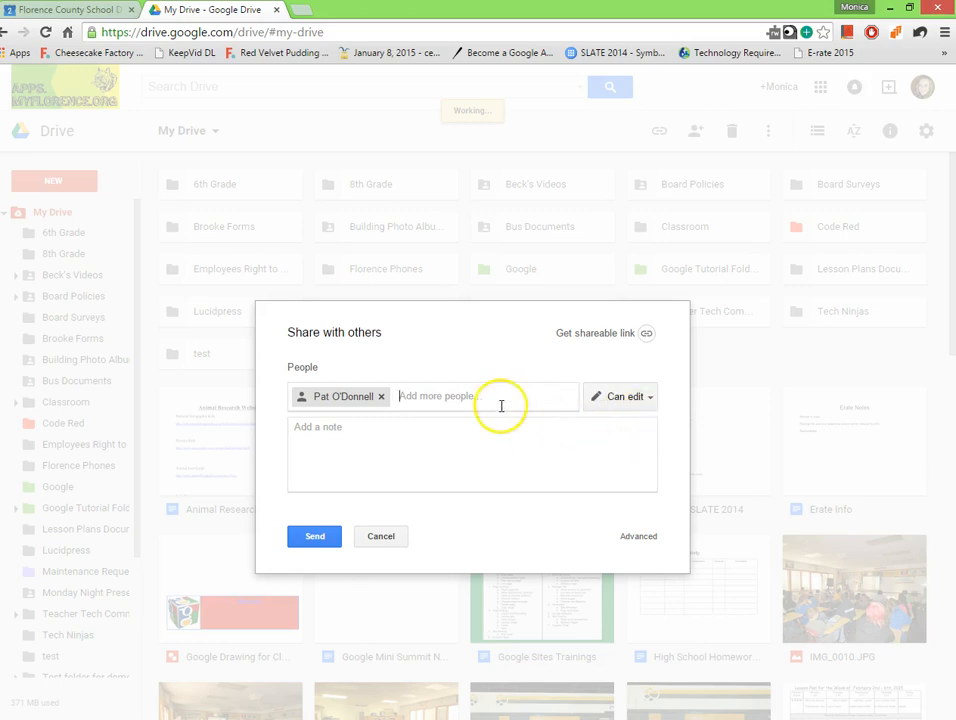
left_click(623, 396)
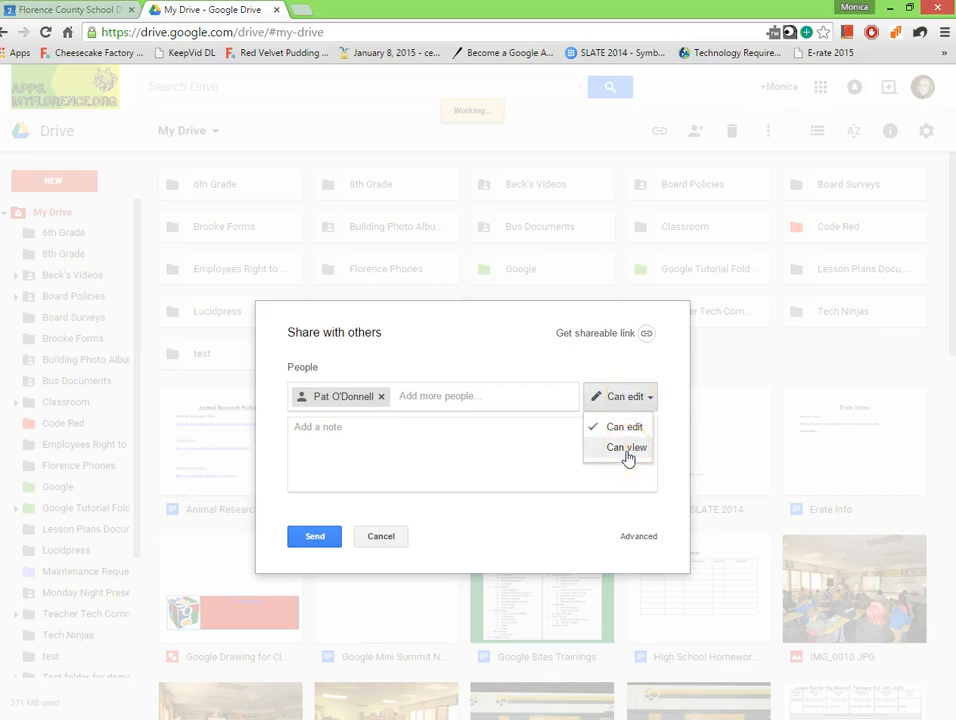
left_click(627, 428)
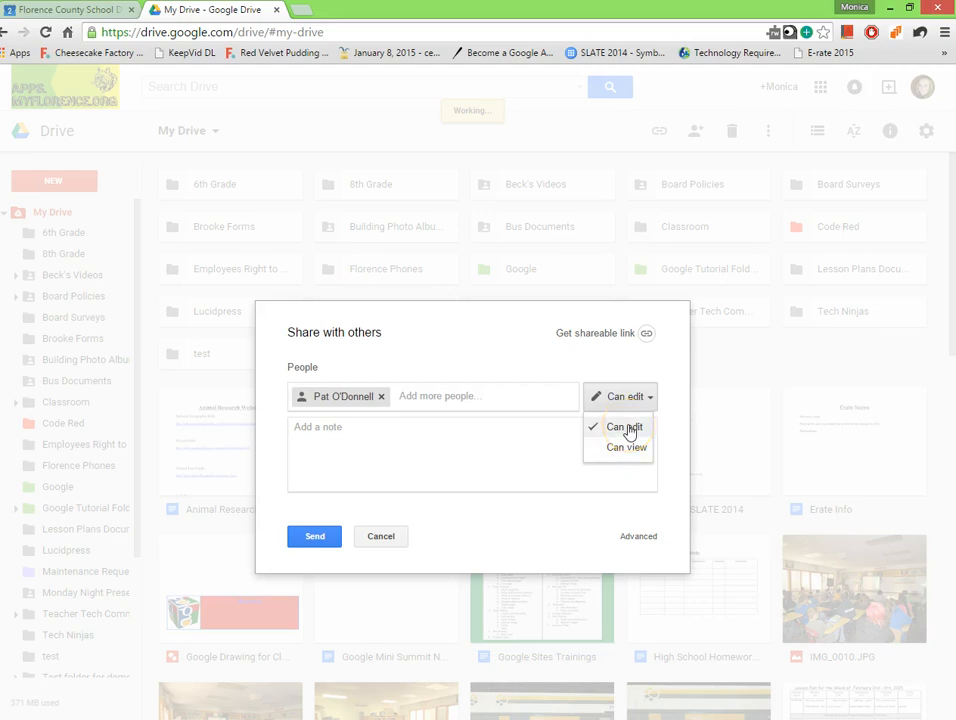
left_click(627, 449)
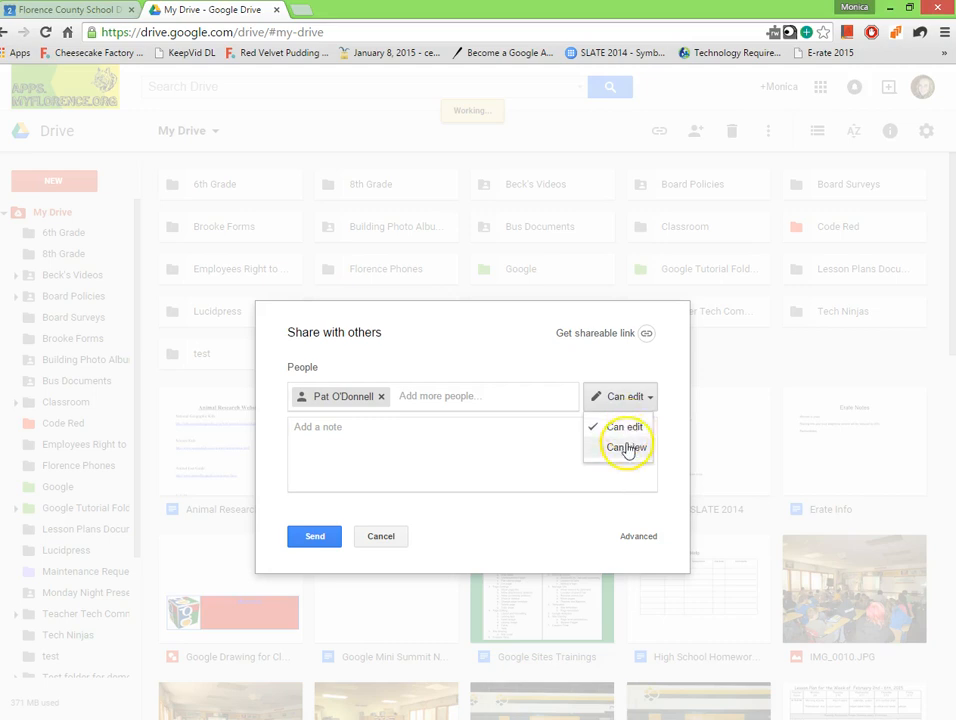
Add a second colleague from the suggested contacts to the folder's sharing invitation, send it, and approve the invitation to the outside address
left_click(396, 397)
type("harr")
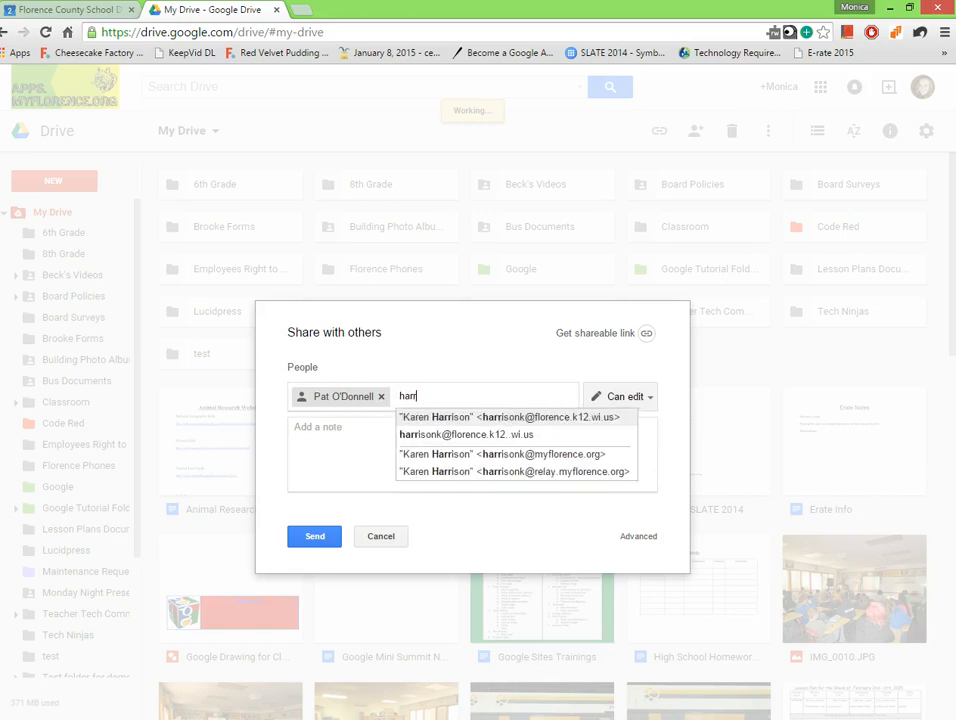
left_click(492, 423)
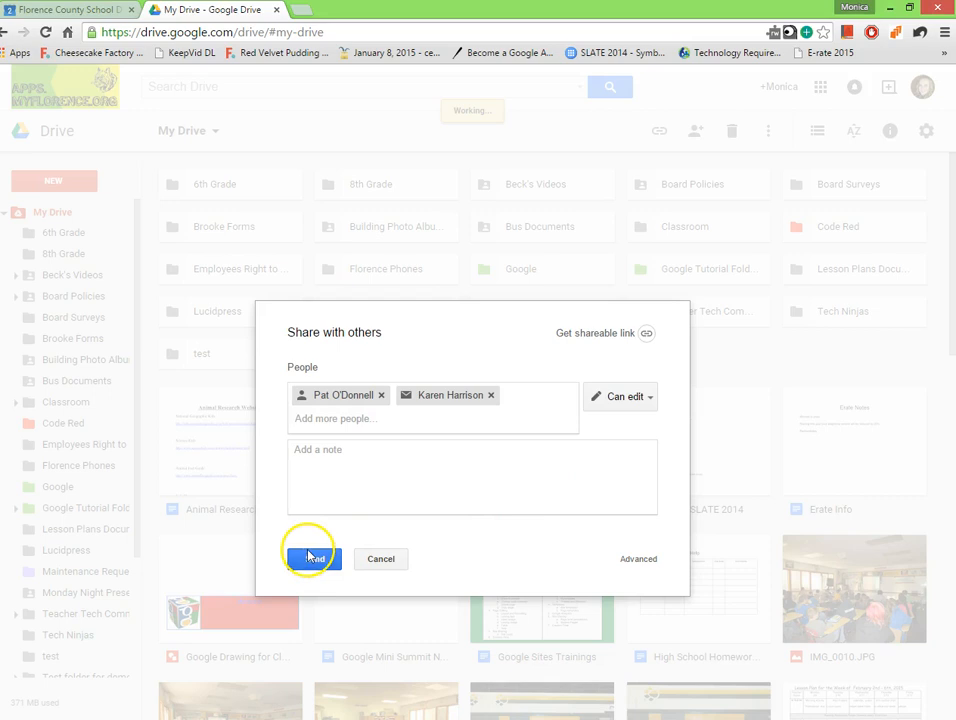
left_click(316, 559)
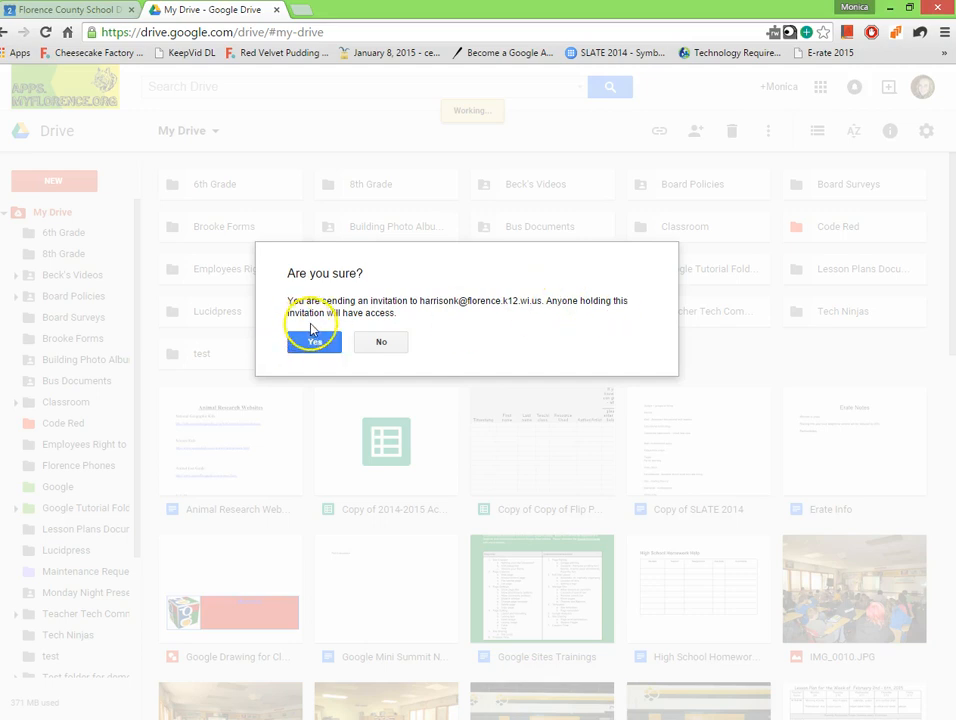
left_click(300, 344)
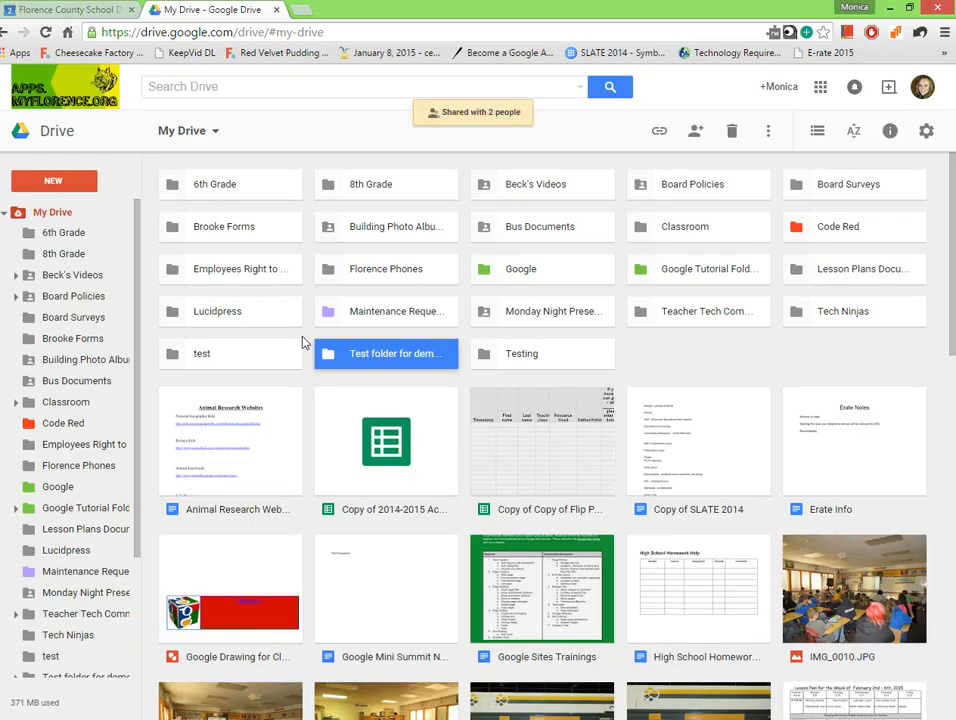
Open the shared "Bus Documents" folder to view its contents, and return to My Drive
right_click(339, 319)
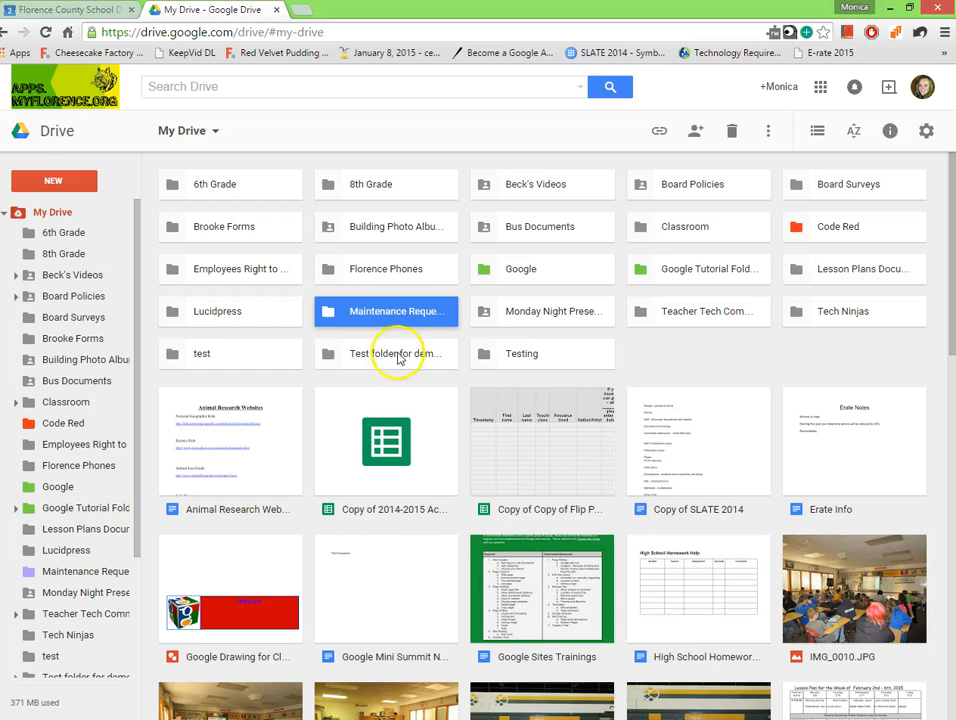
right_click(495, 231)
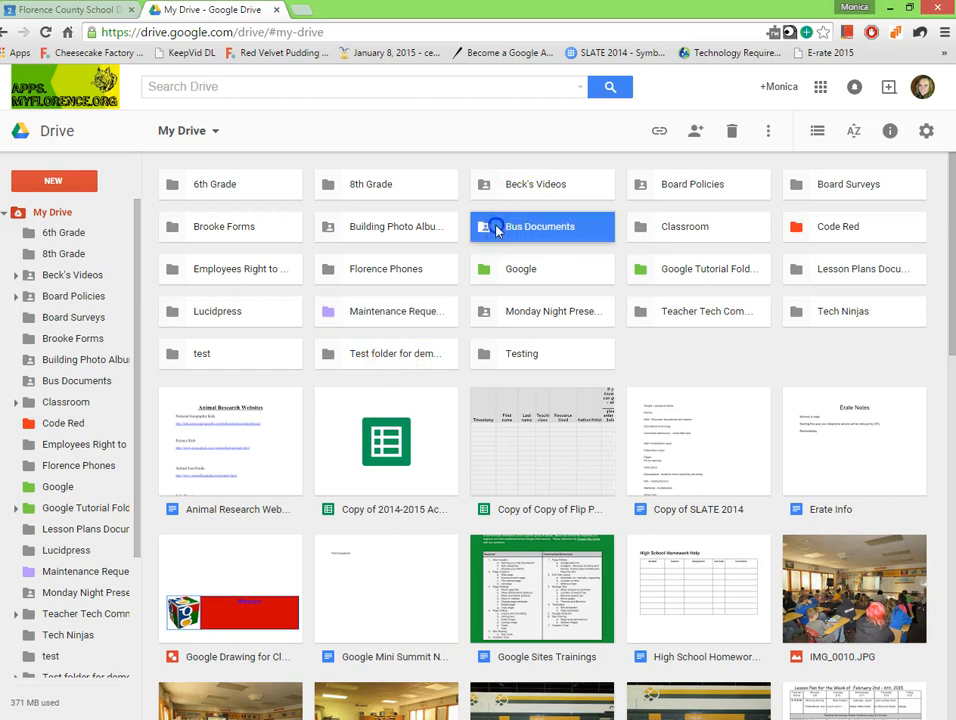
double_click(497, 228)
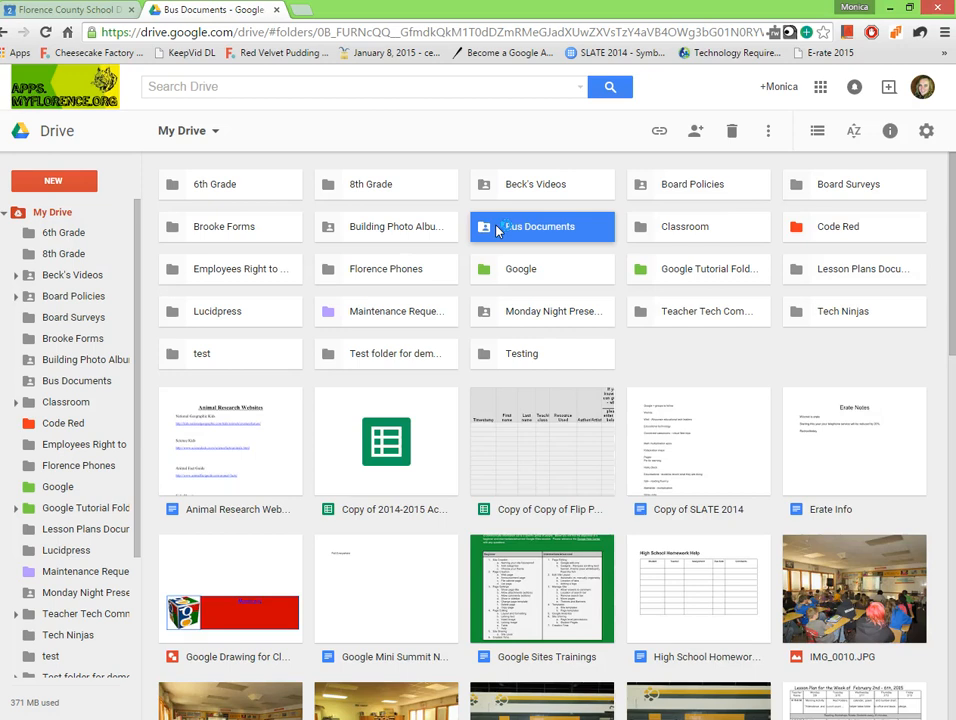
left_click(405, 280)
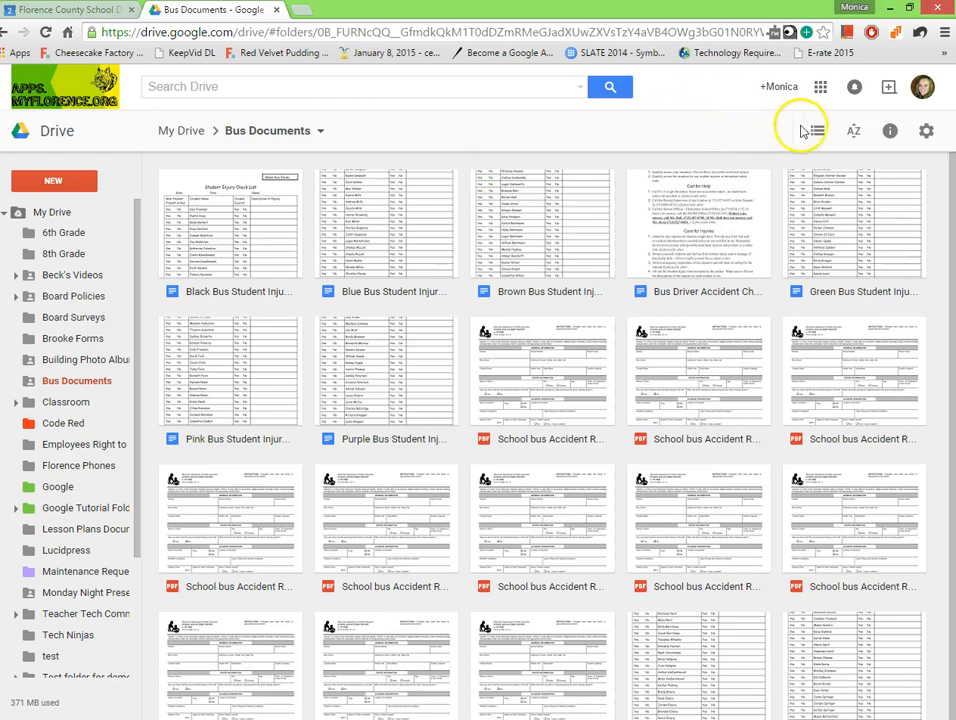
left_click(183, 134)
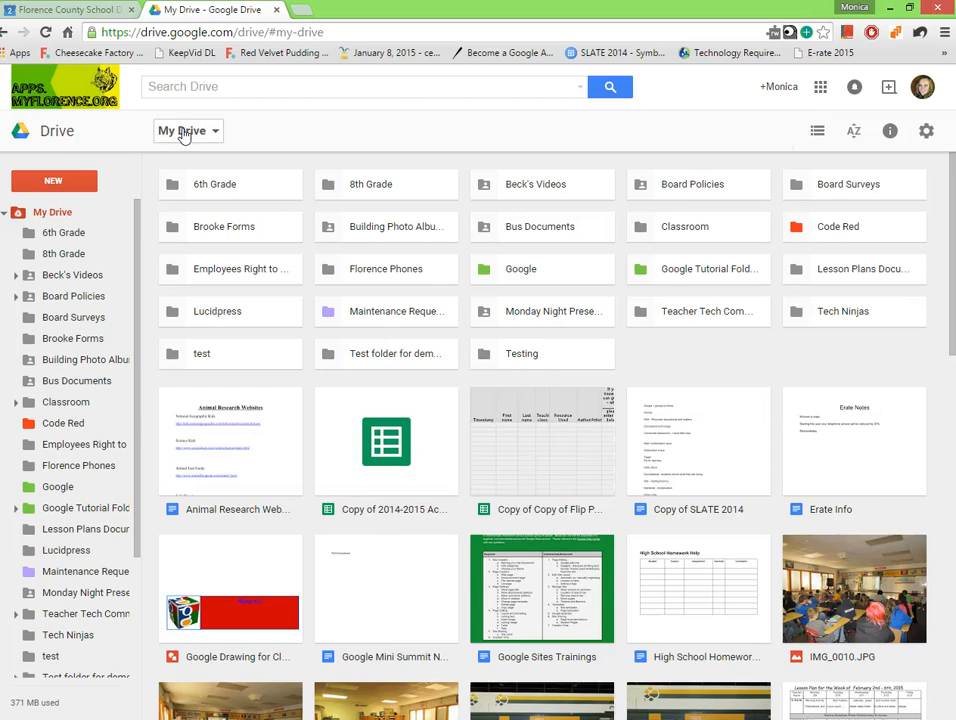
Refresh My Drive, reopen "Bus Documents", look through its folder options, and reload the page to check who has access
left_click(46, 32)
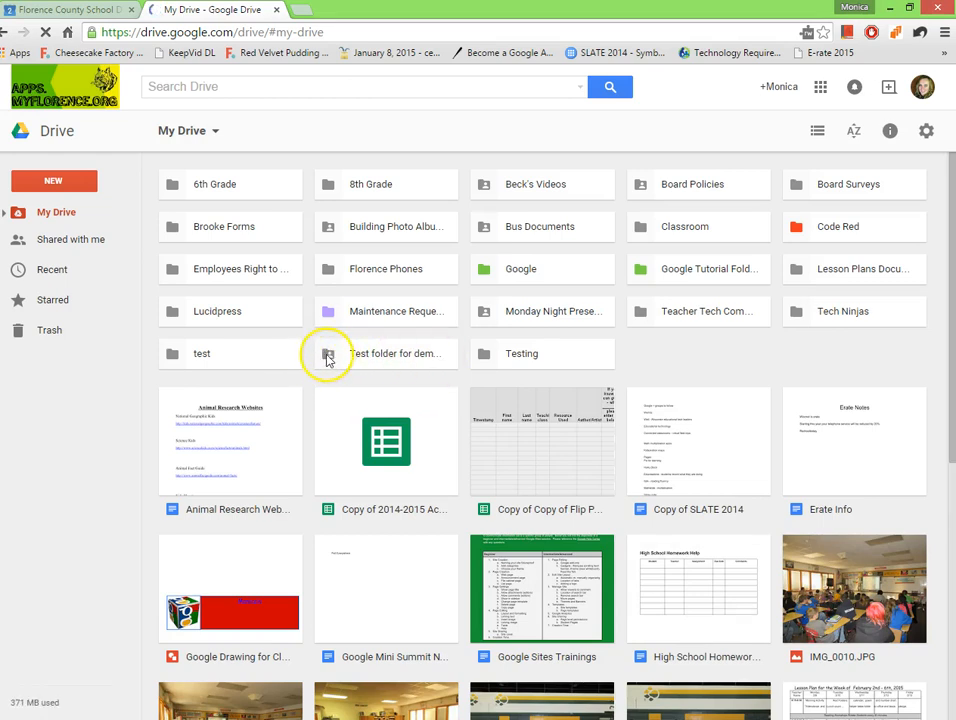
left_click(516, 233)
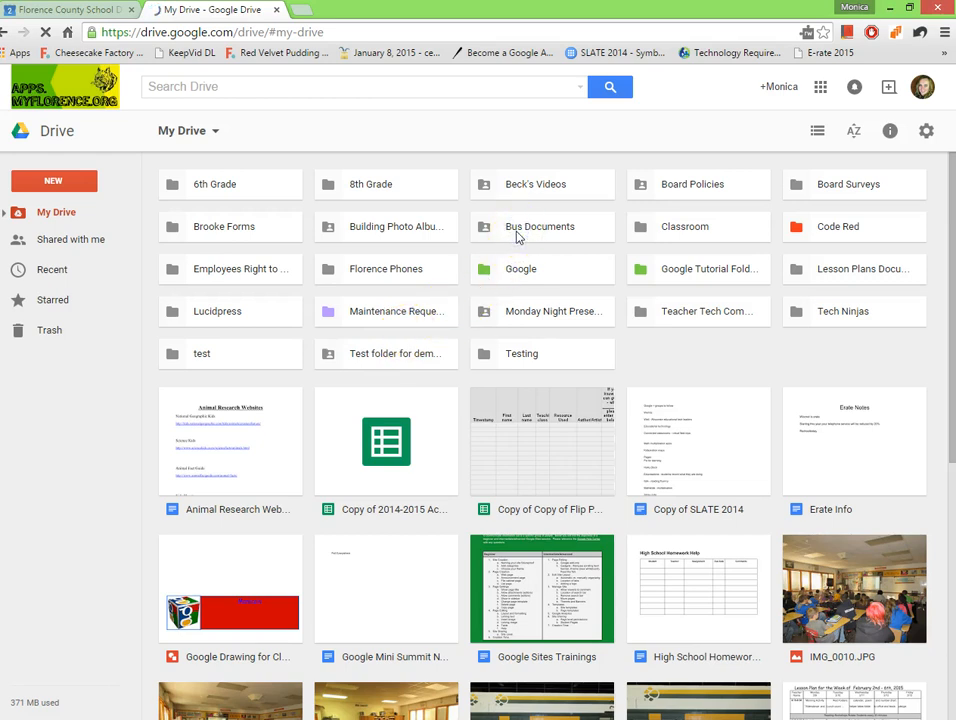
double_click(507, 229)
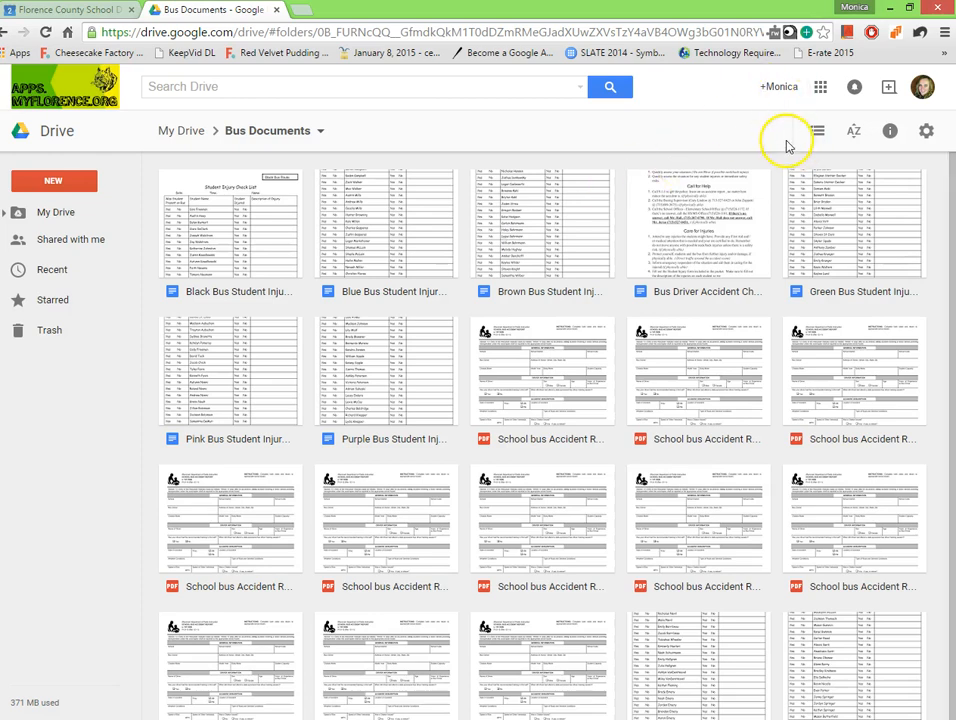
left_click(321, 132)
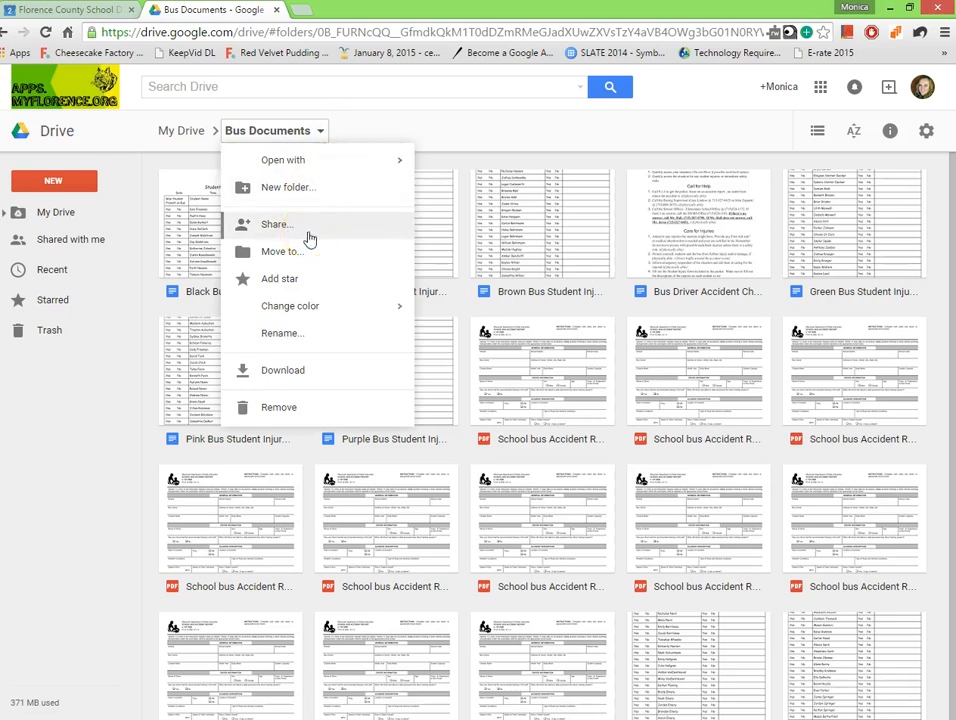
left_click(427, 130)
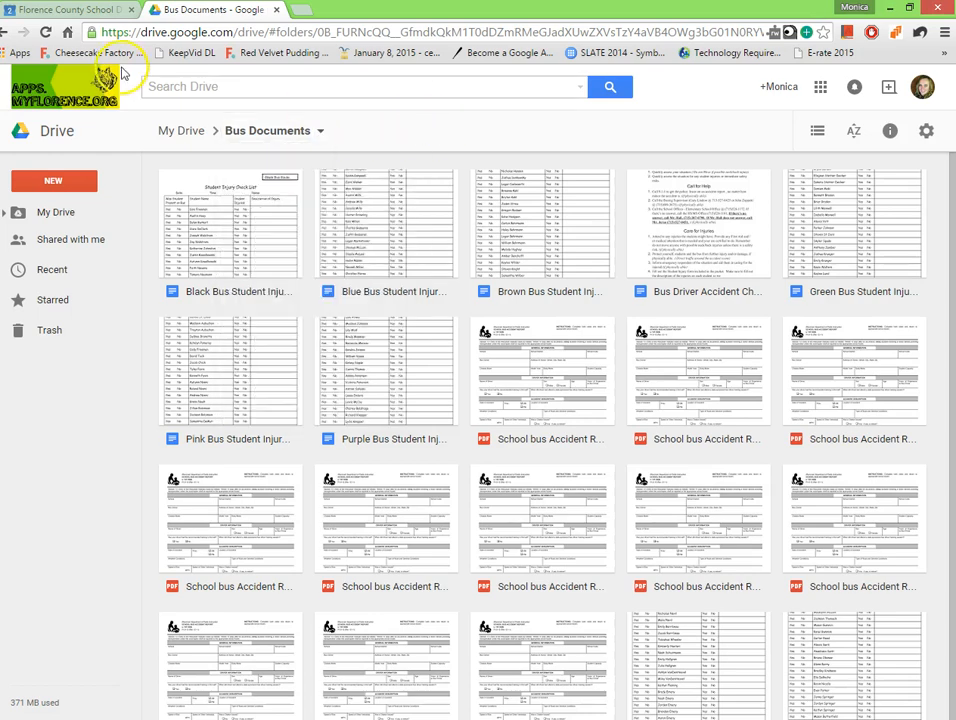
left_click(47, 33)
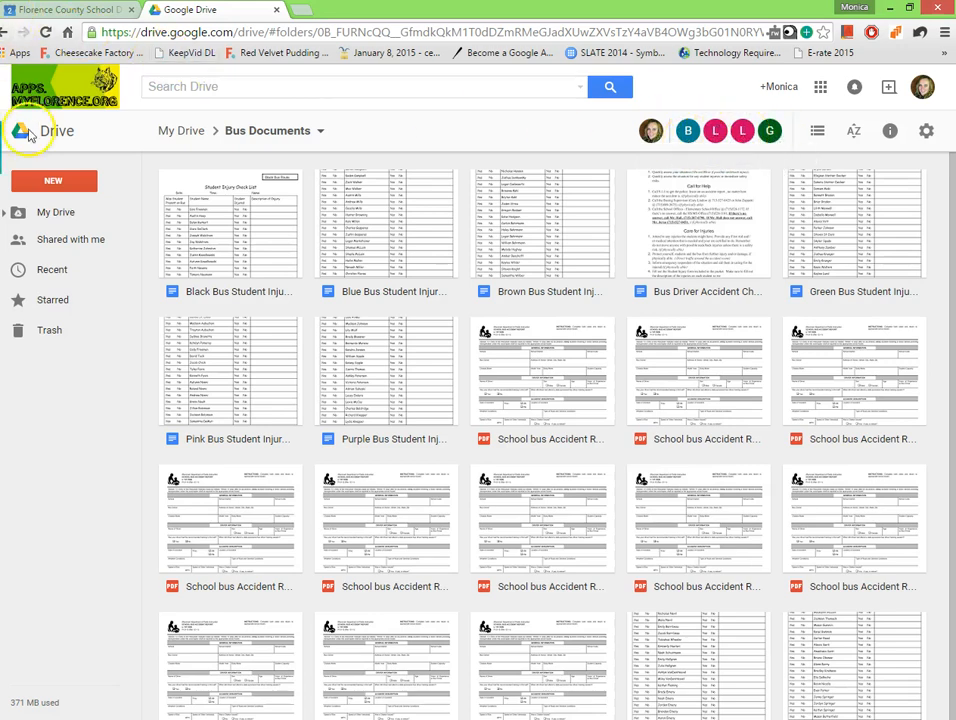
Return to My Drive and move the Academic Calendar spreadsheet copy into the shared "Test folder for demo", accepting that it gets shared
left_click(50, 214)
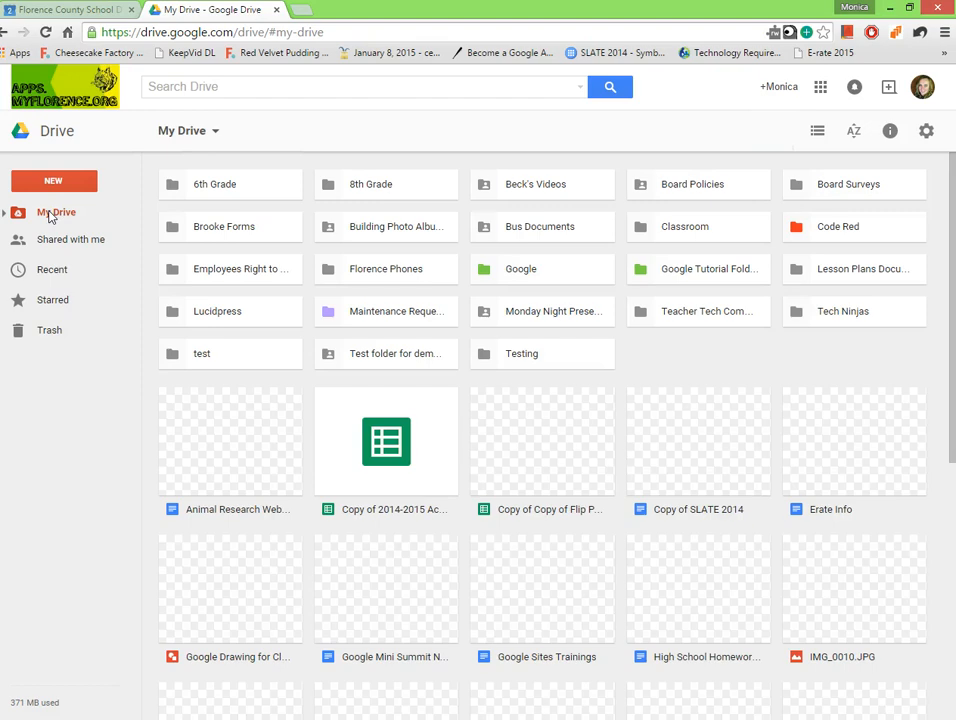
left_click(353, 474)
left_click_drag(346, 351, 347, 354)
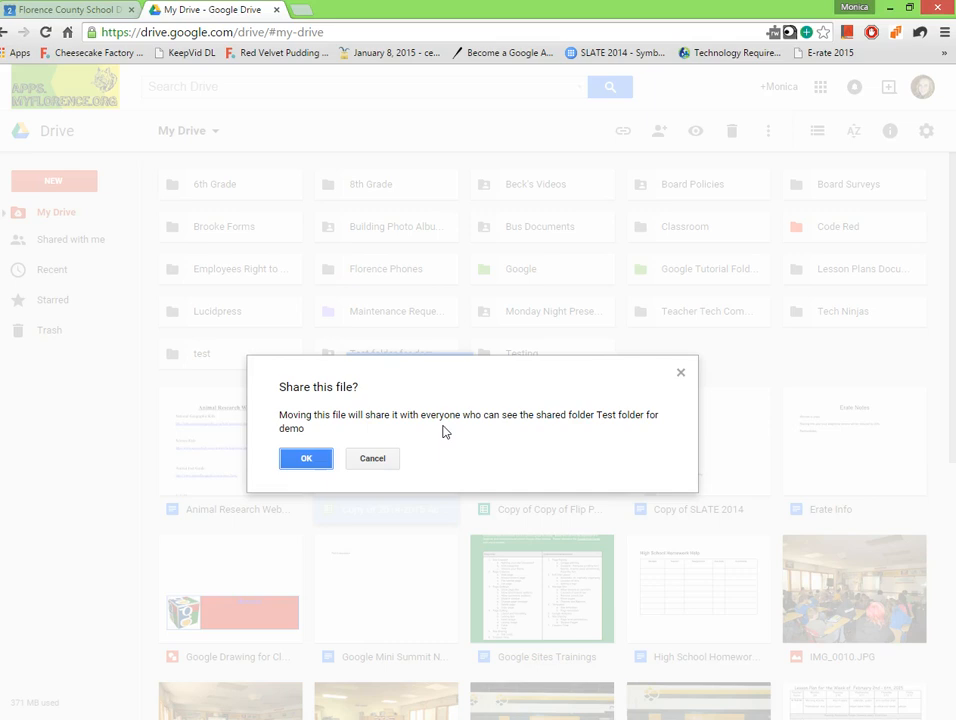
left_click(305, 460)
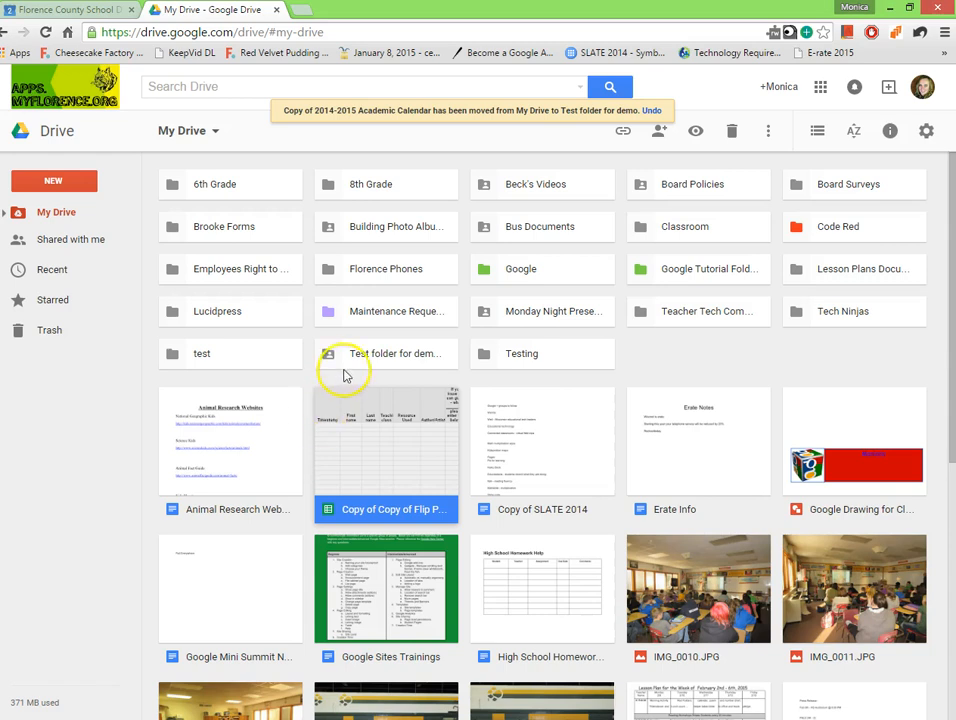
Open the shared "Test folder for demo" and move the Academic Calendar spreadsheet copy out of it to My Drive
left_click(352, 355)
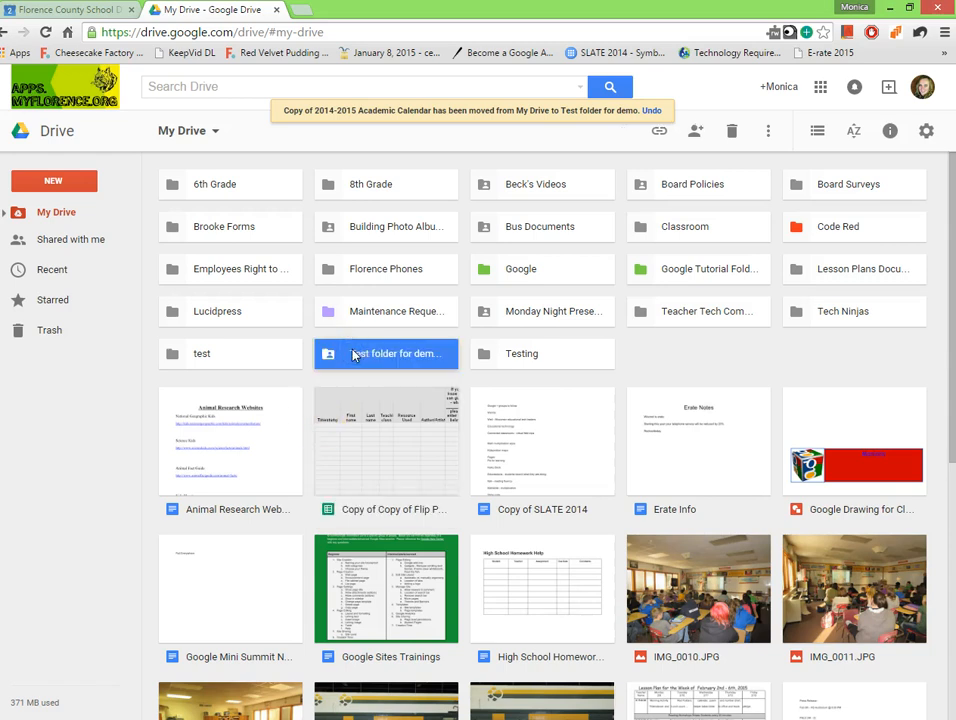
double_click(352, 355)
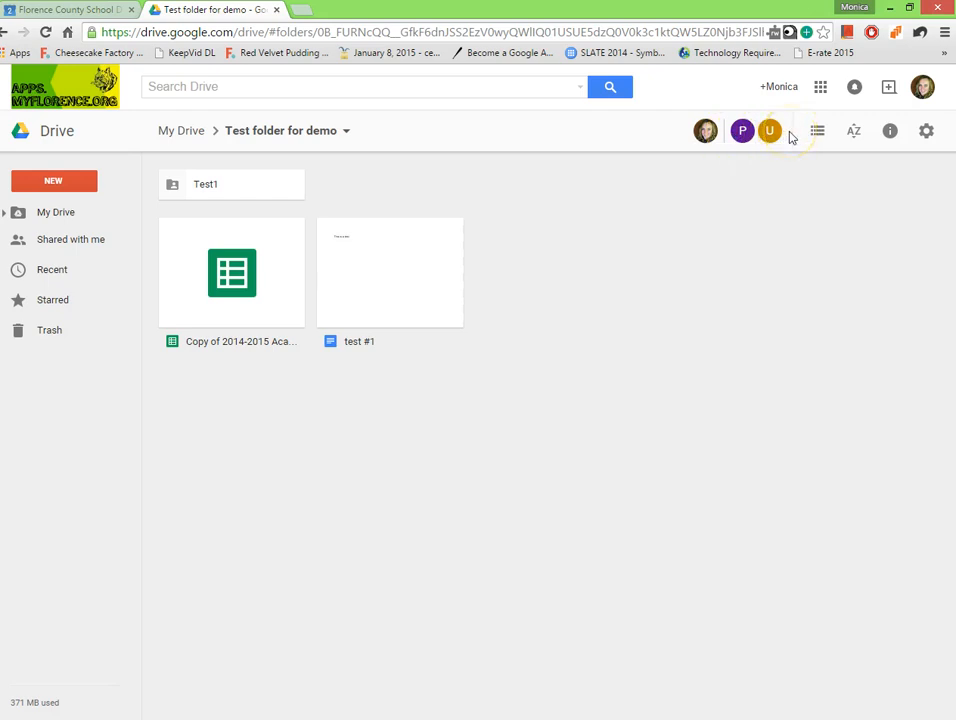
right_click(181, 251)
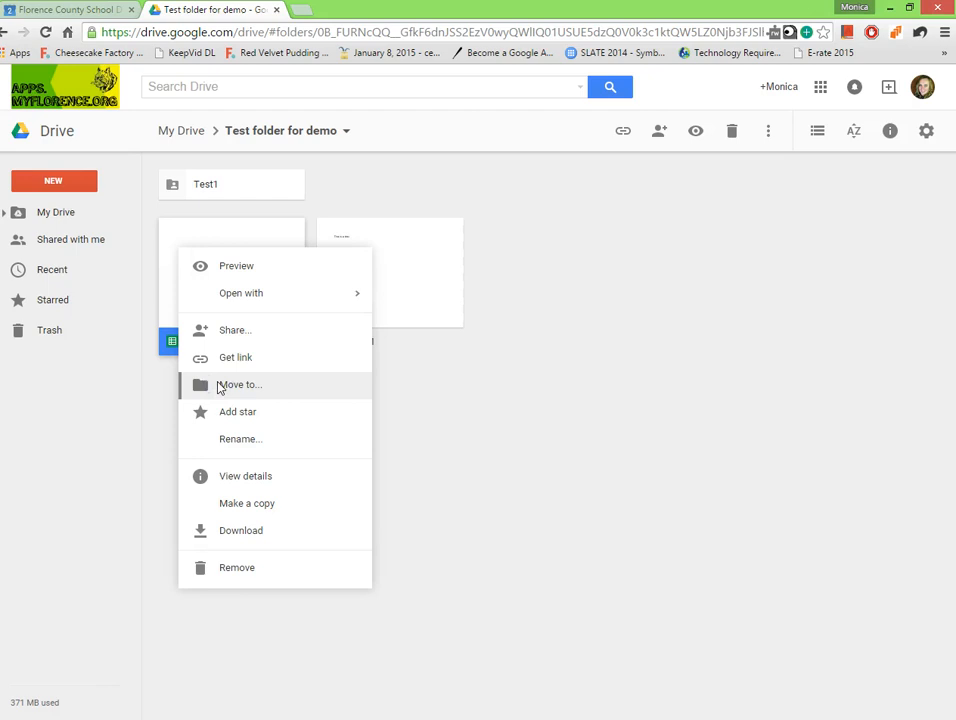
left_click(220, 387)
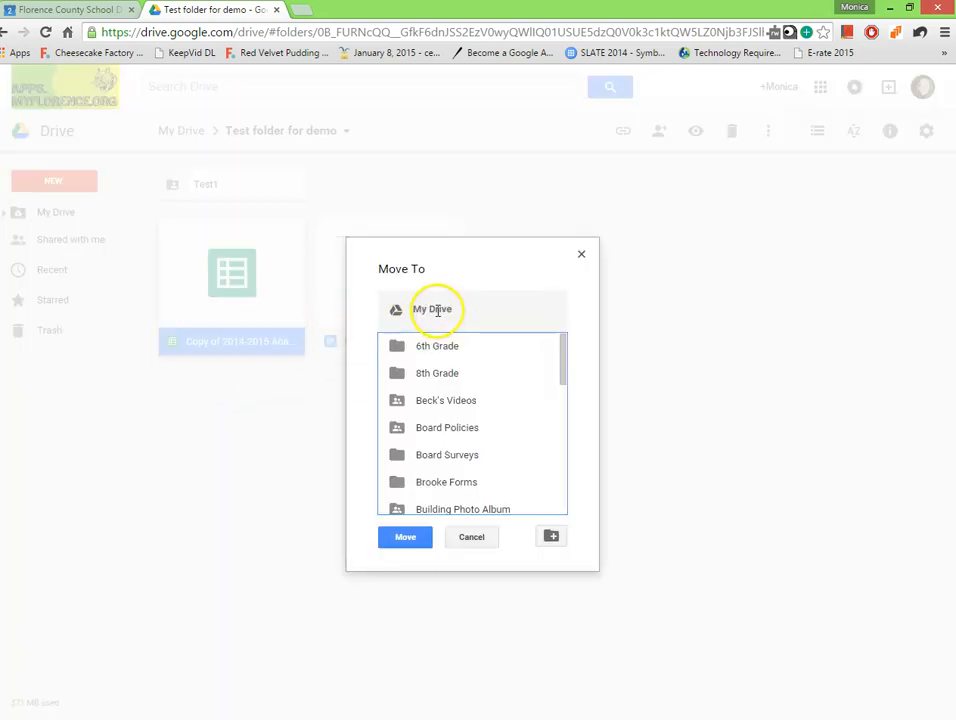
left_click(406, 540)
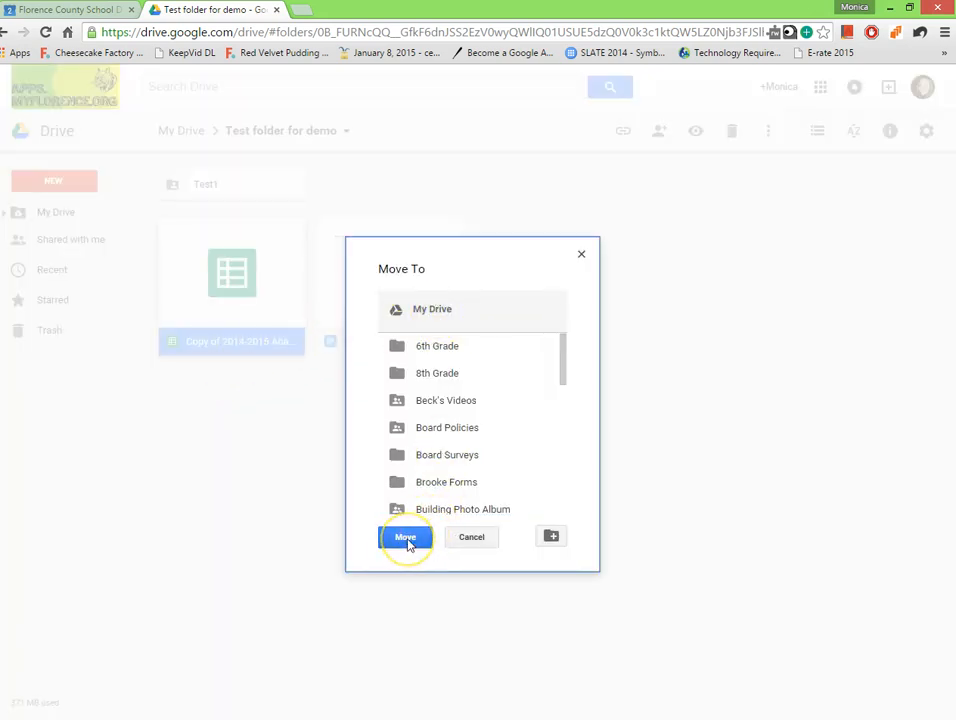
Confirm moving the Academic Calendar spreadsheet copy out of the shared folder, and return to My Drive
left_click(406, 540)
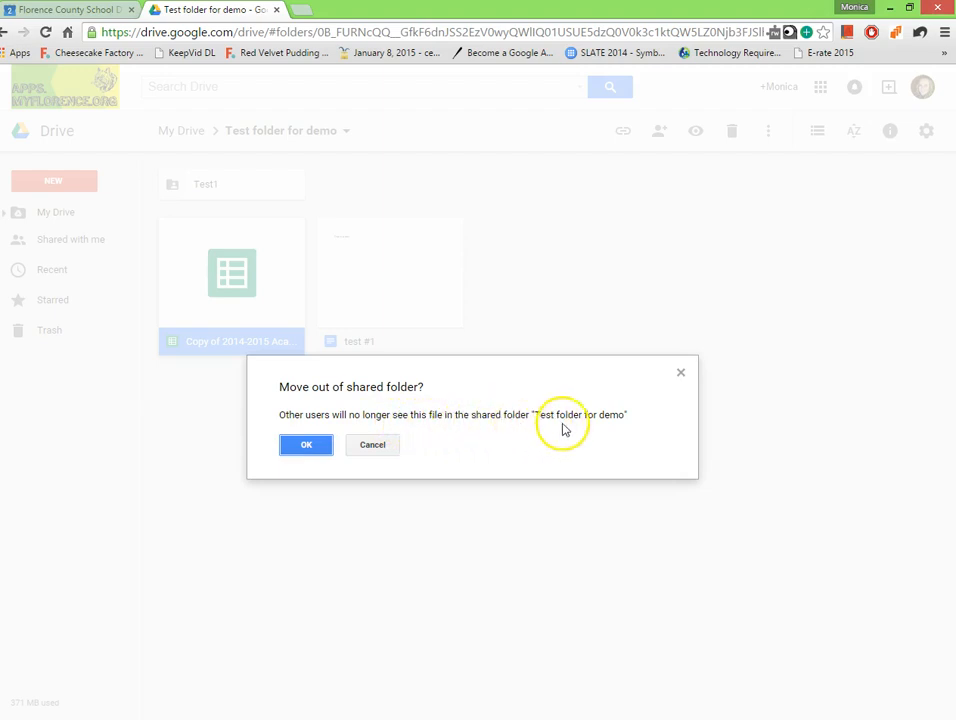
left_click(309, 447)
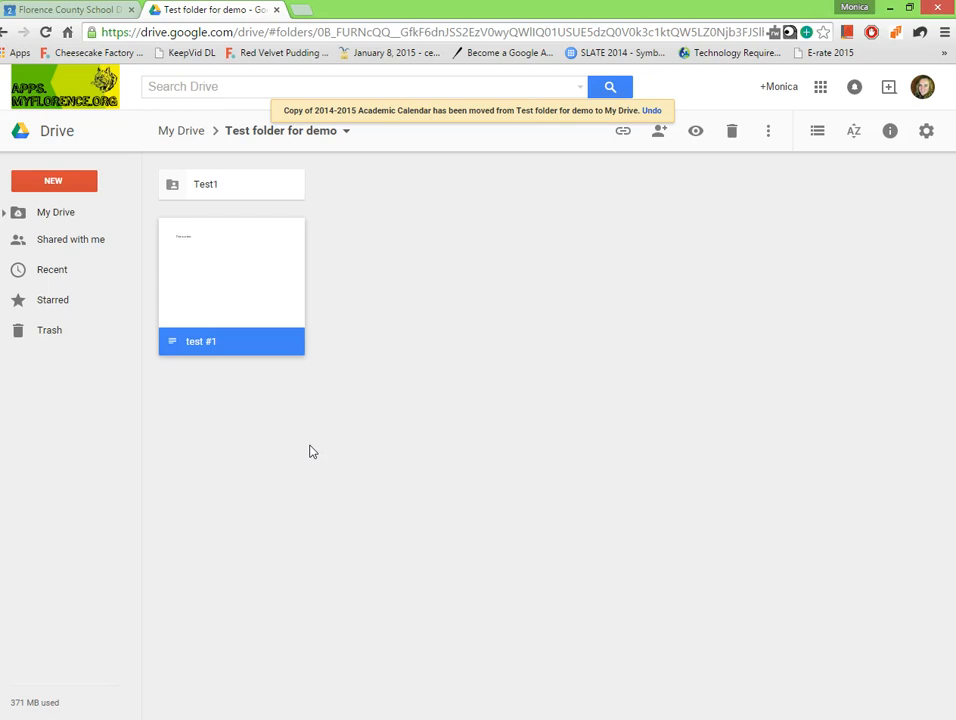
left_click(57, 216)
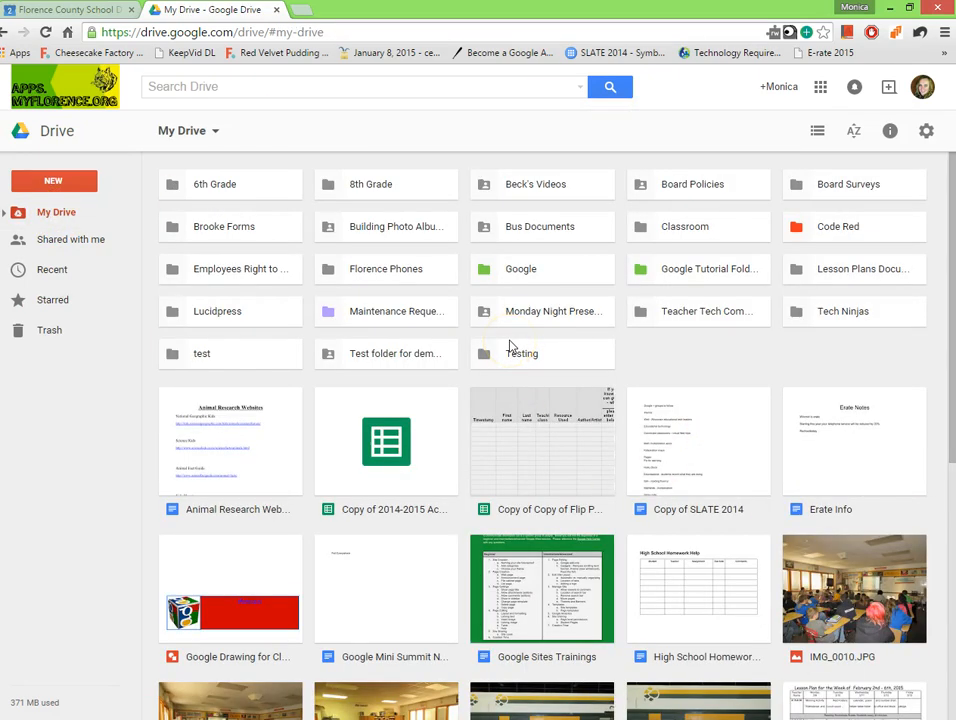
Open "Test folder for demo" and remove the "test #1" document and the "Test1" folder from it
double_click(428, 354)
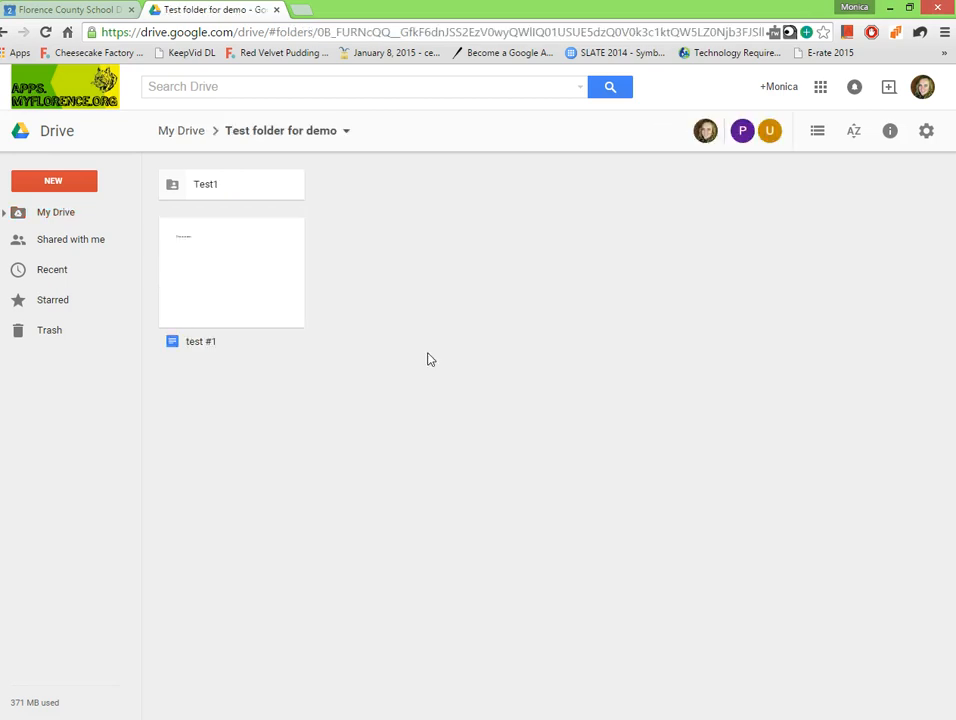
left_click(262, 293)
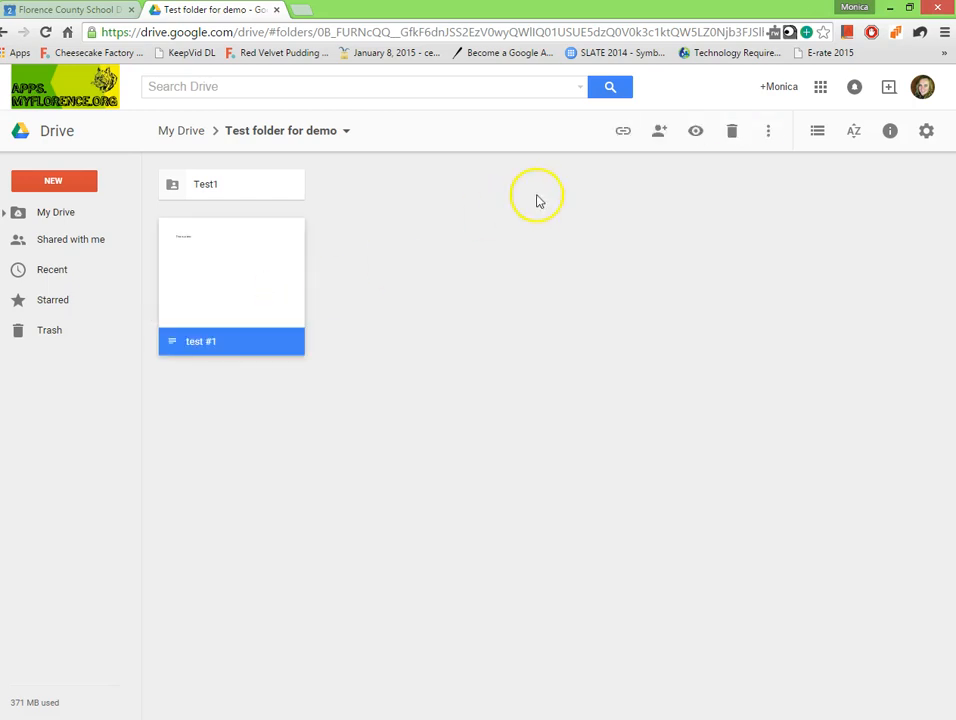
left_click(733, 132)
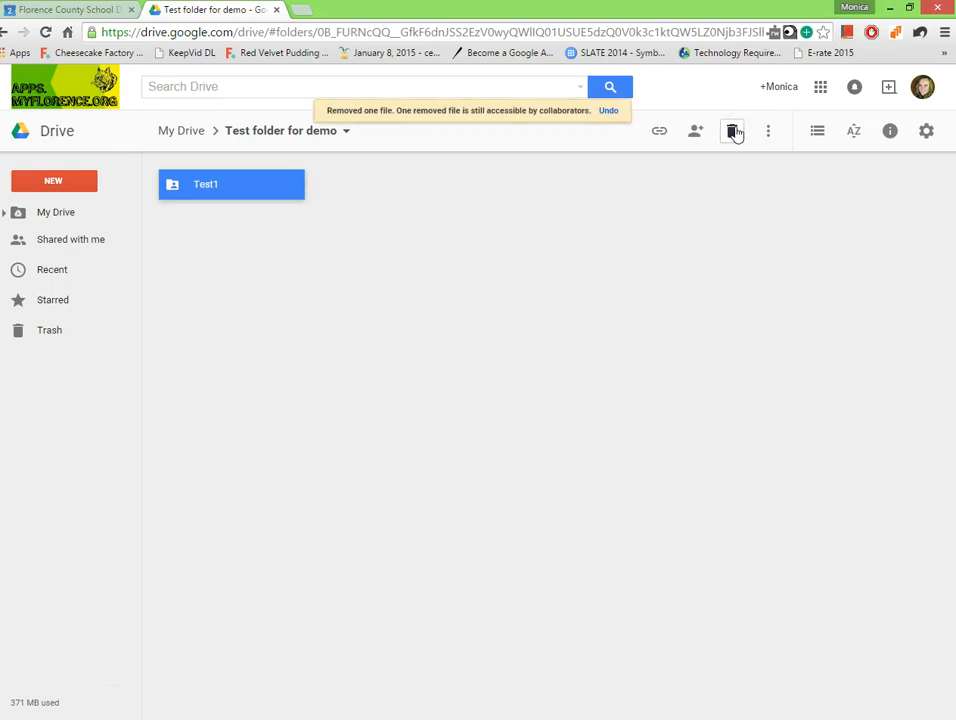
left_click(734, 132)
left_click(590, 165)
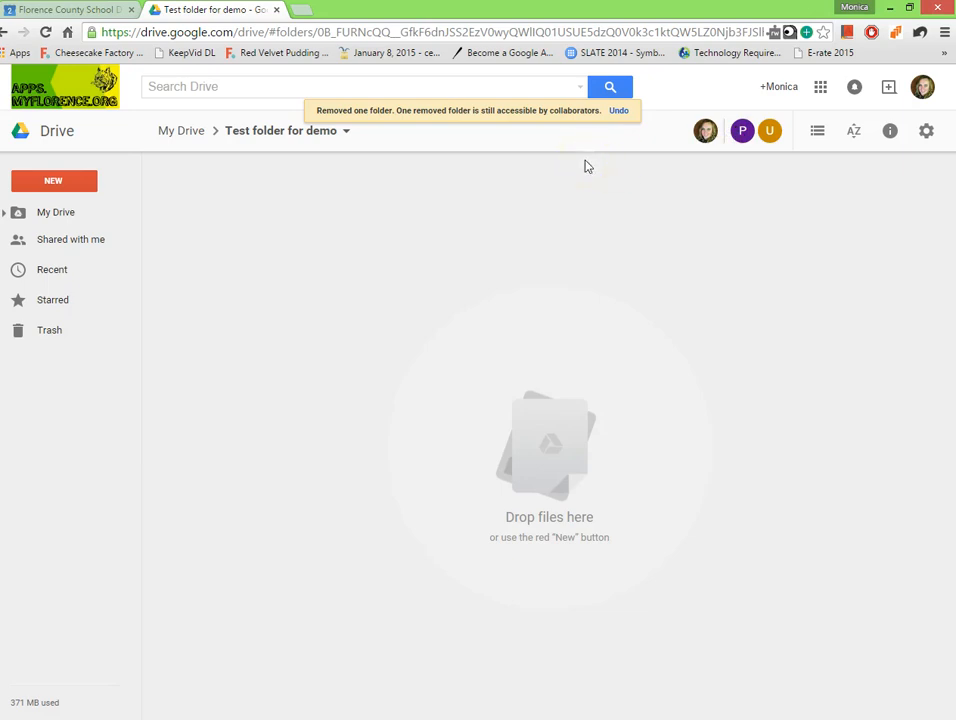
Return to My Drive and remove the shared "Test folder for demo"
left_click(55, 219)
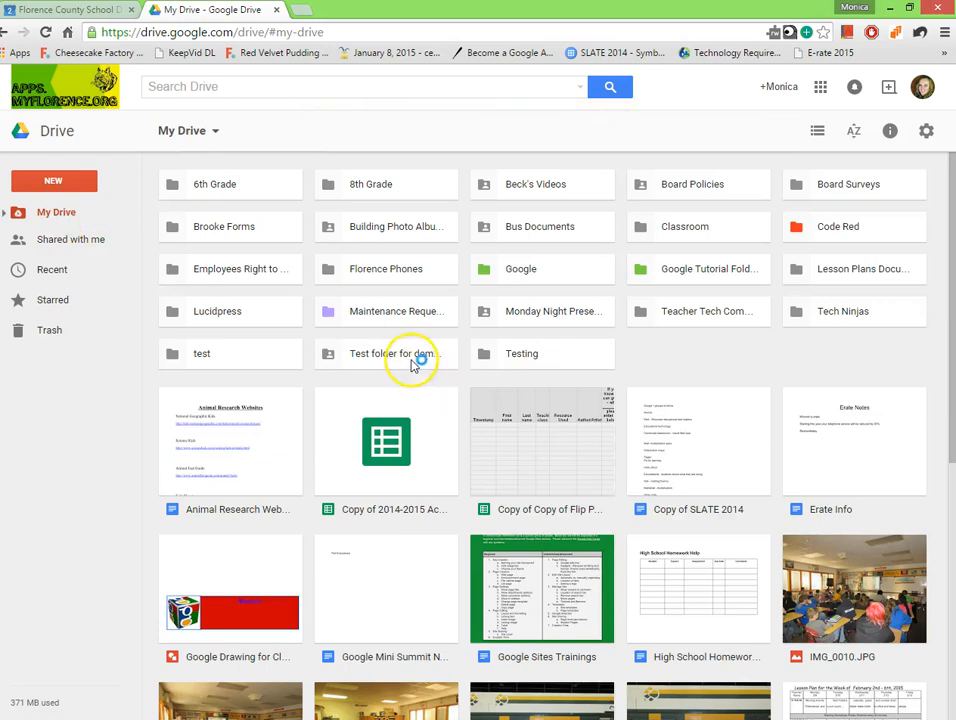
left_click(405, 358)
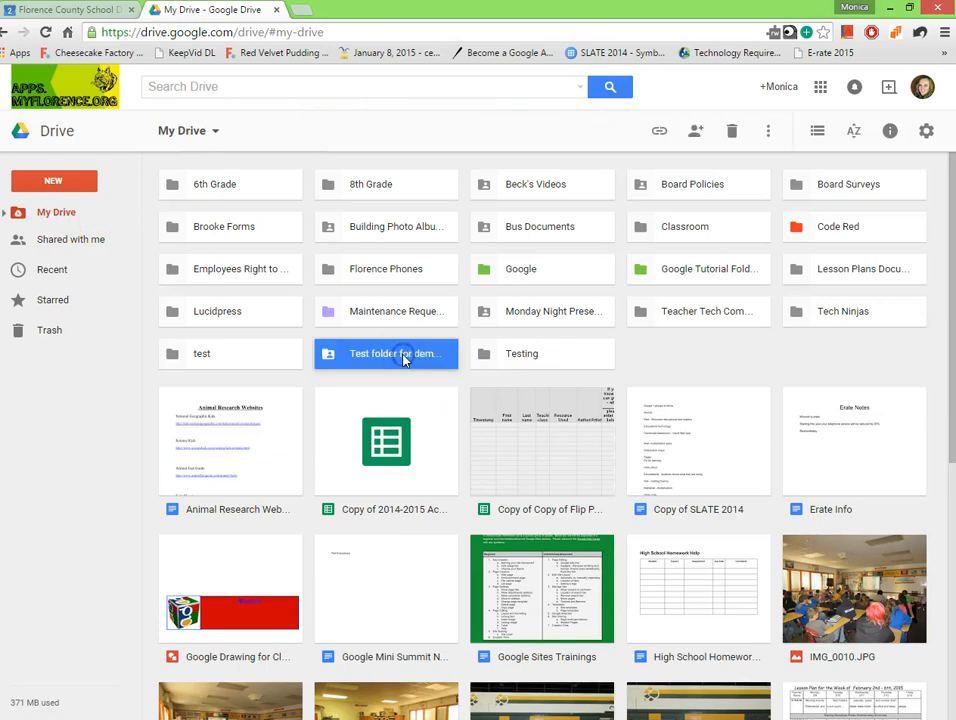
left_click(731, 132)
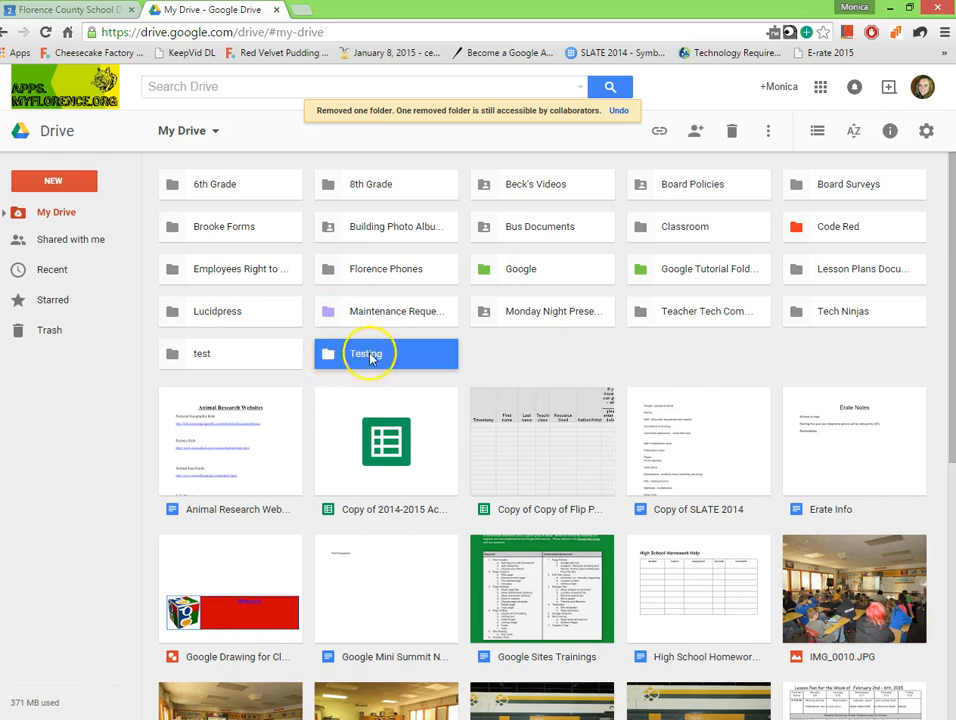
Change the color of the "Testing" folder to red and deselect the folder
left_click(768, 134)
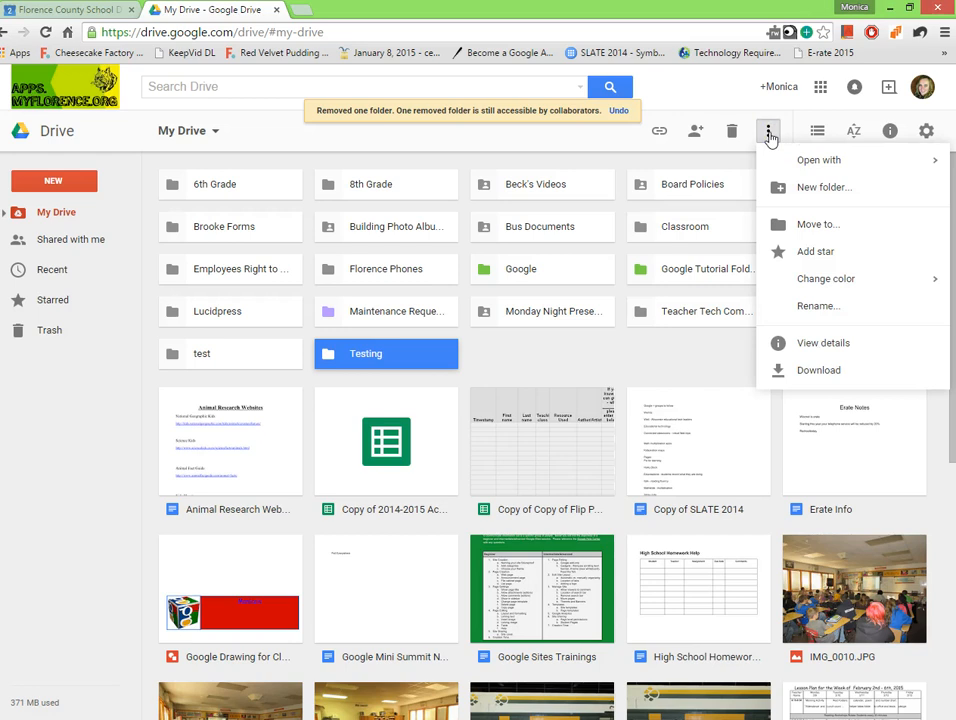
mouse_move(787, 284)
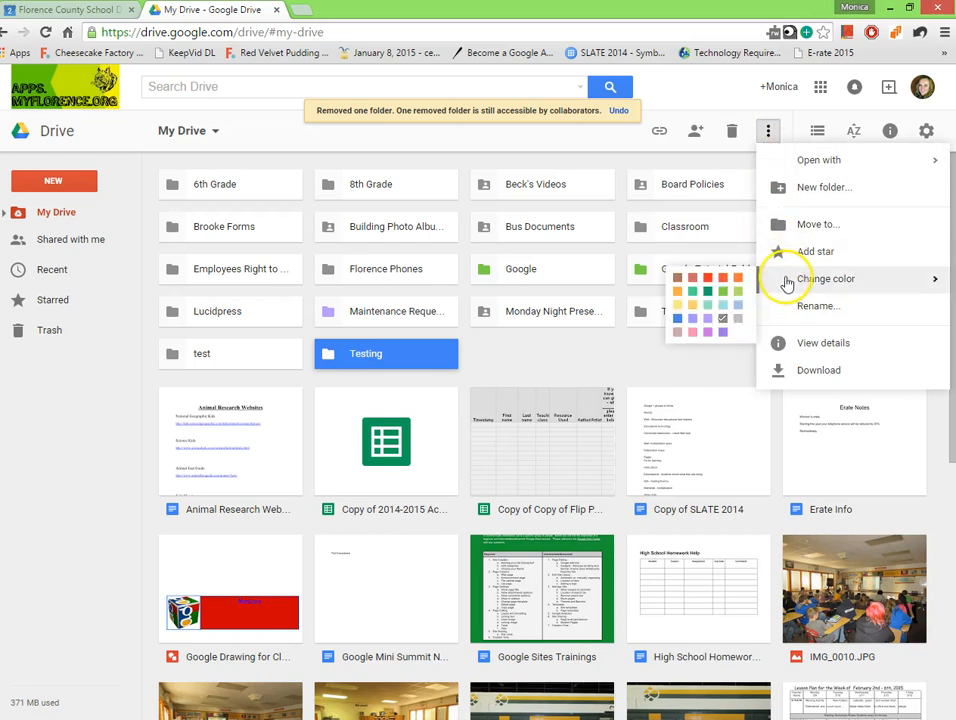
left_click(706, 280)
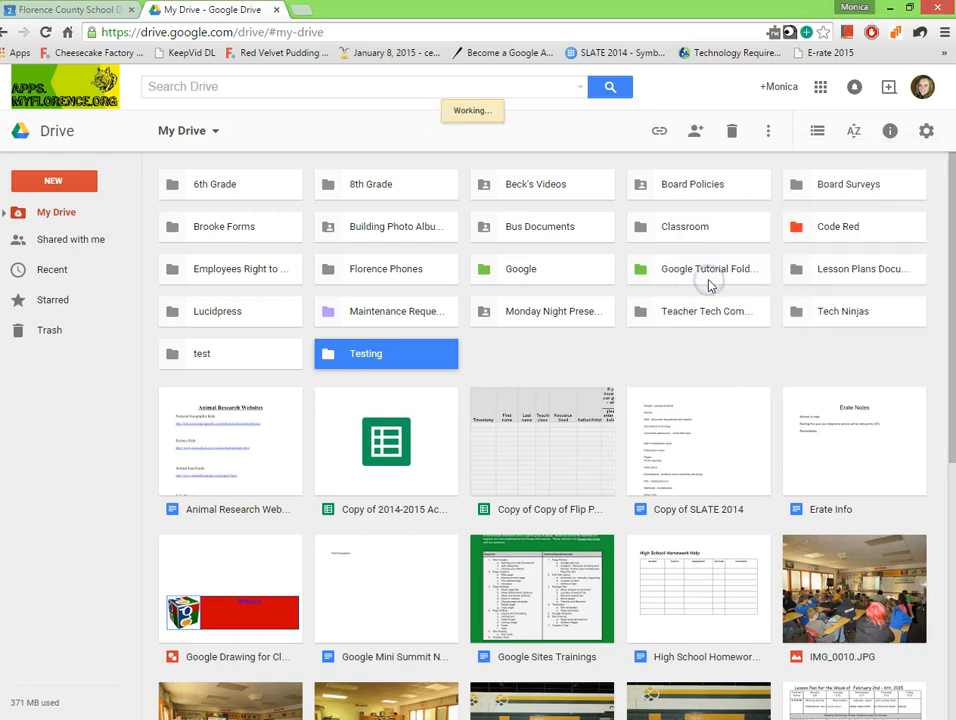
left_click(487, 347)
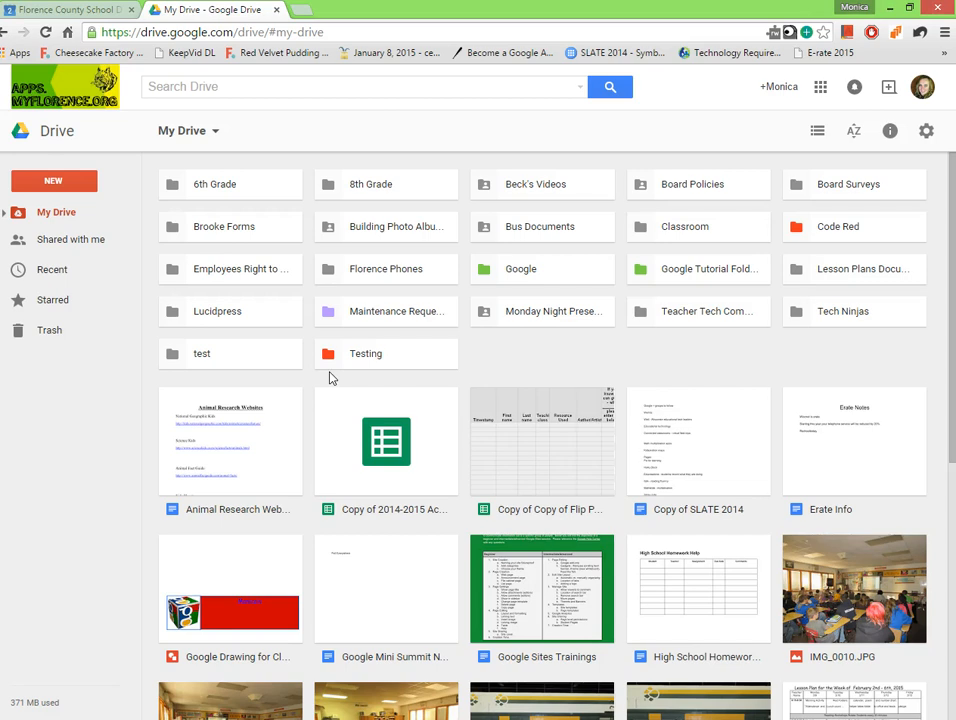
View the starred items, select the starred folder, and return to My Drive
left_click(37, 300)
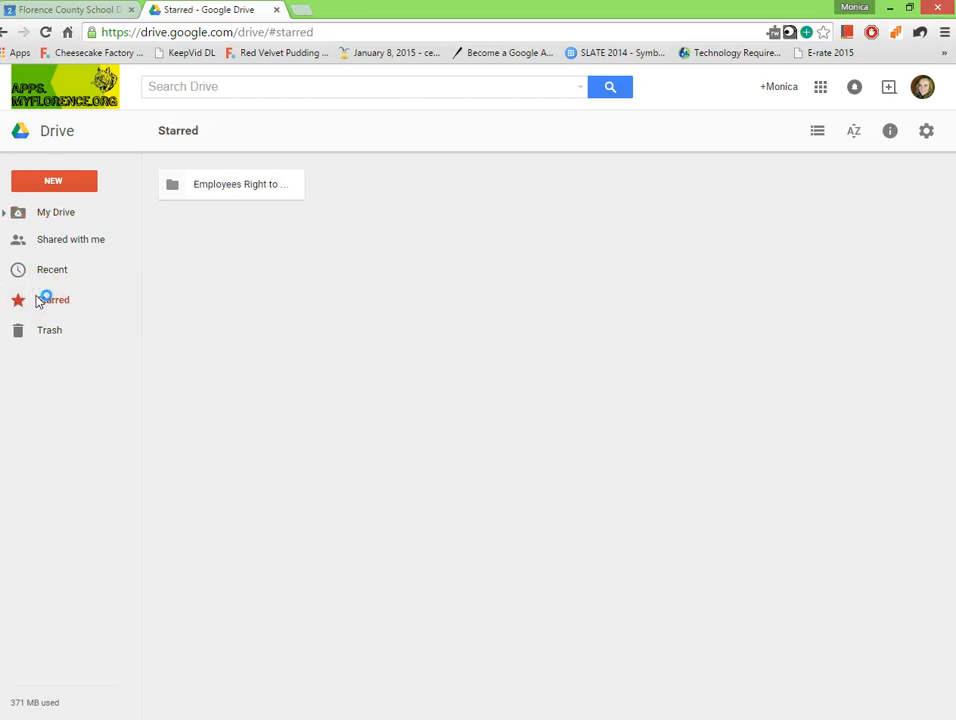
left_click(241, 184)
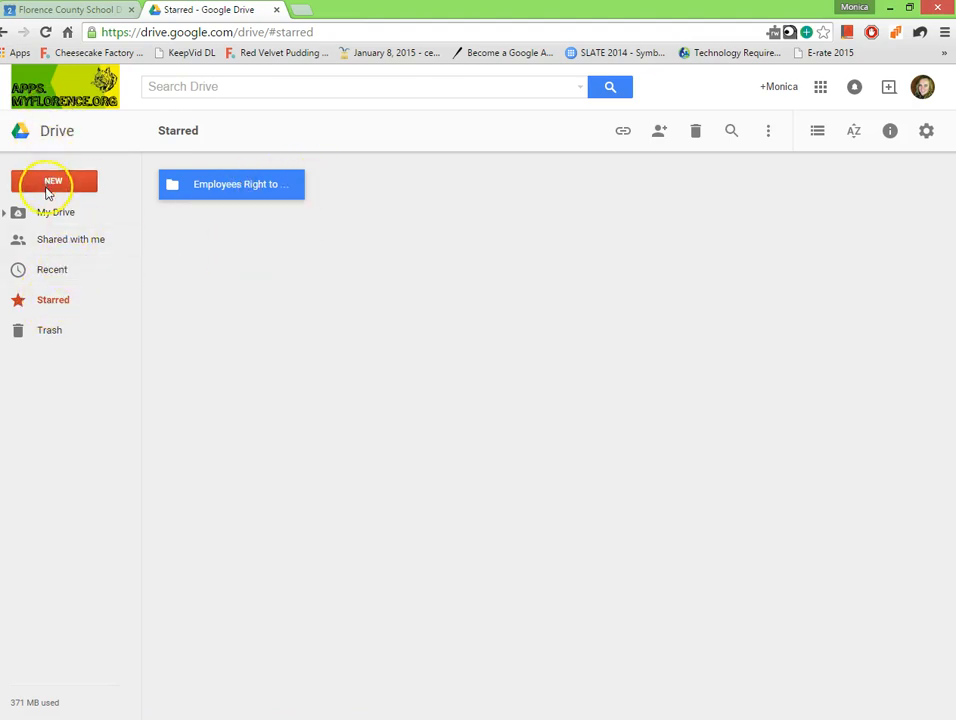
left_click(24, 222)
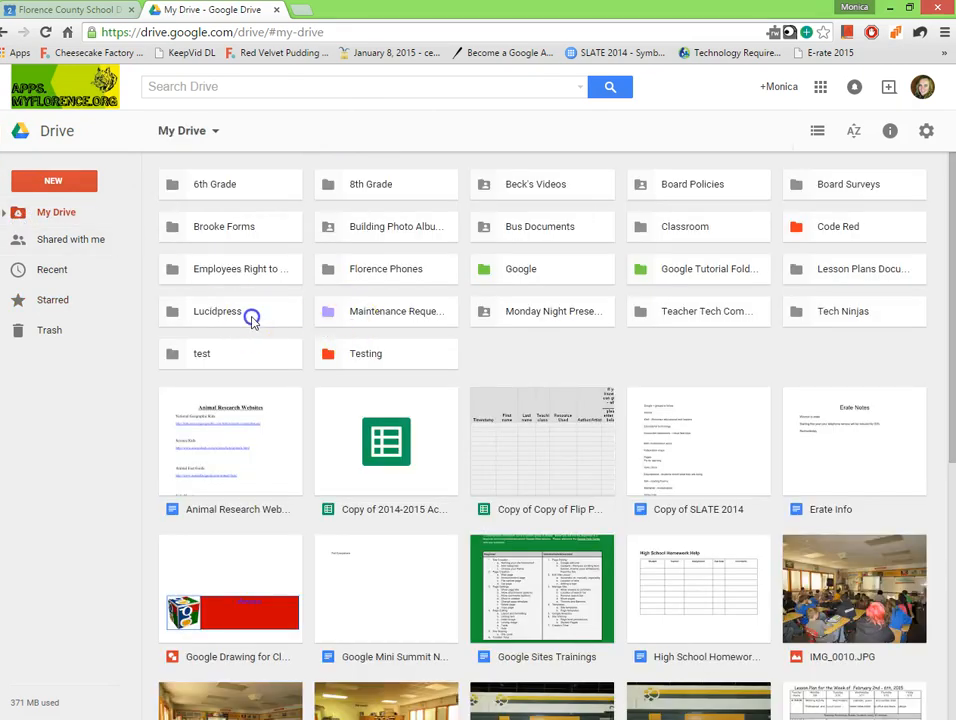
Add a star to the "Lucidpress" folder in My Drive
left_click(262, 318)
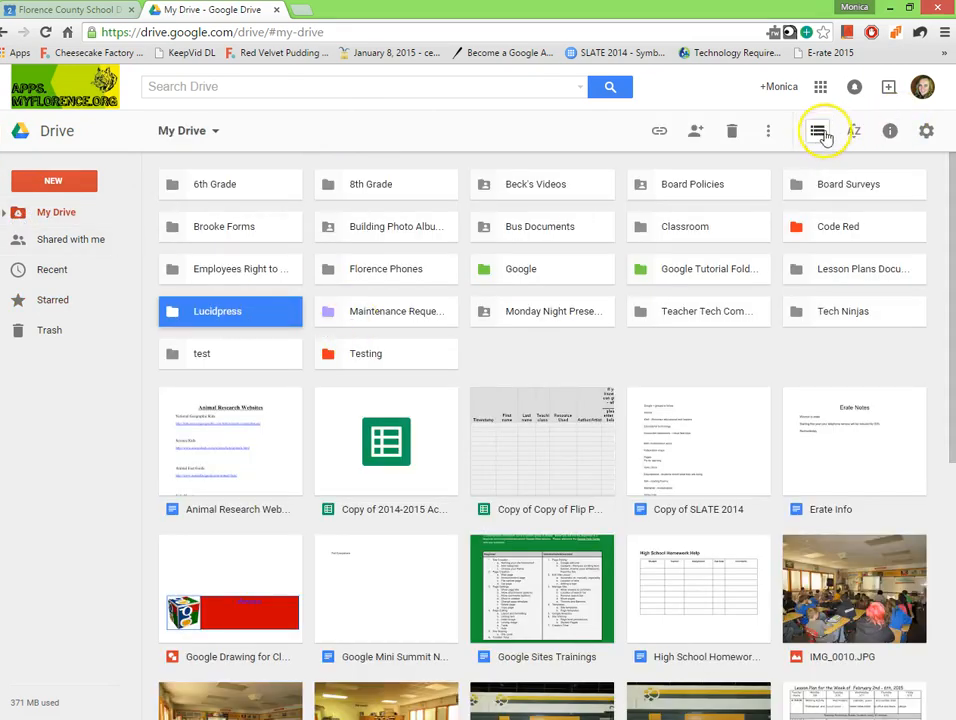
left_click(770, 132)
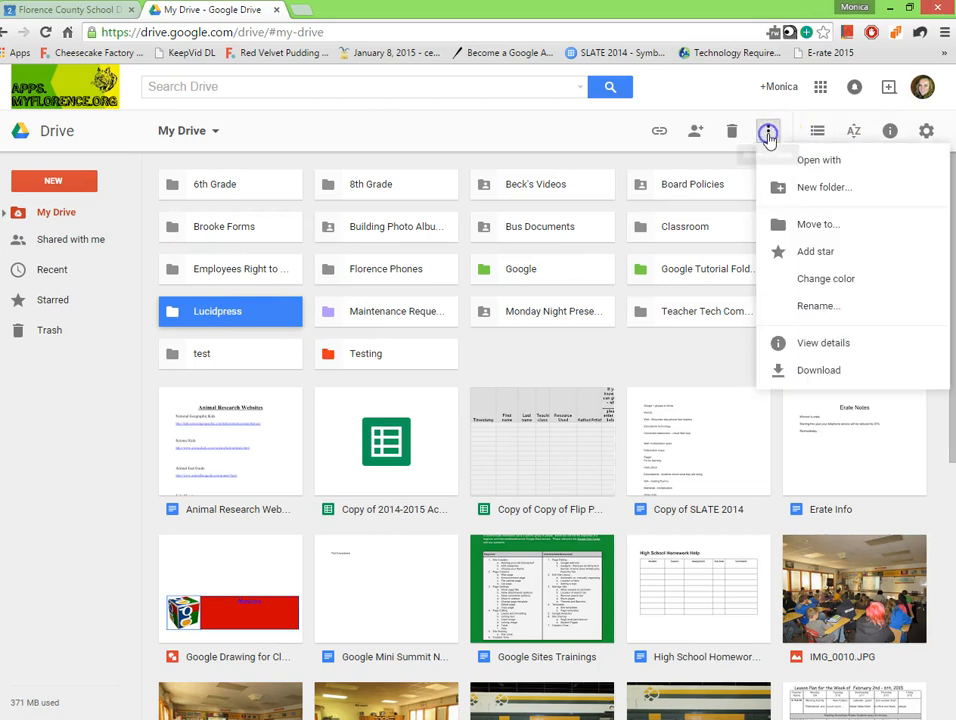
left_click(779, 251)
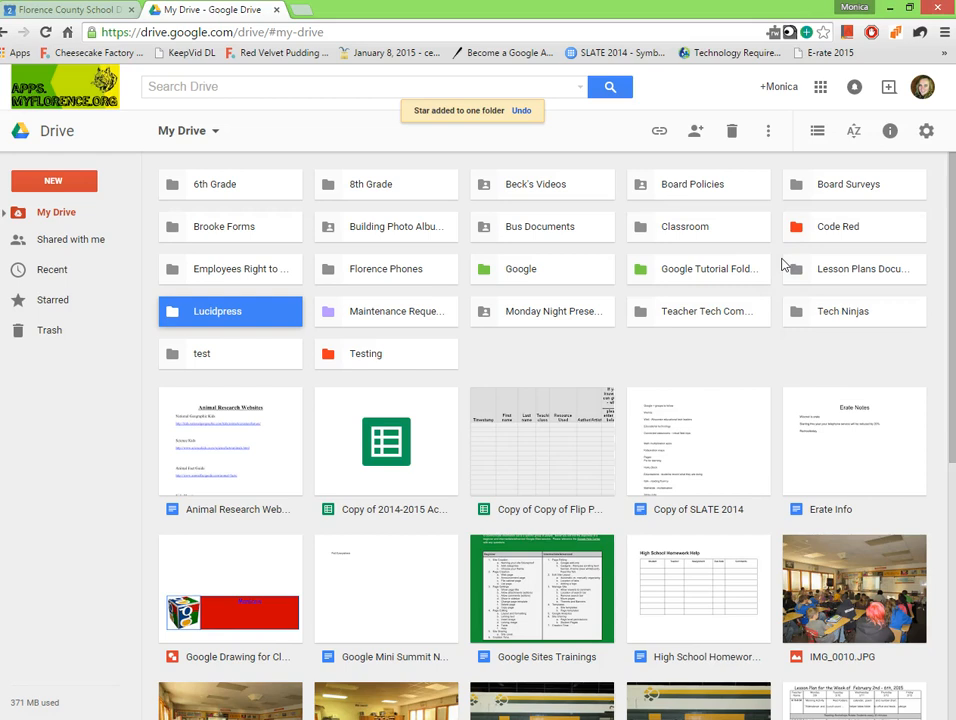
In the starred items, remove the stars from the "Lucidpress" and "Employees Right to ..." folders, and return to My Drive
left_click(34, 301)
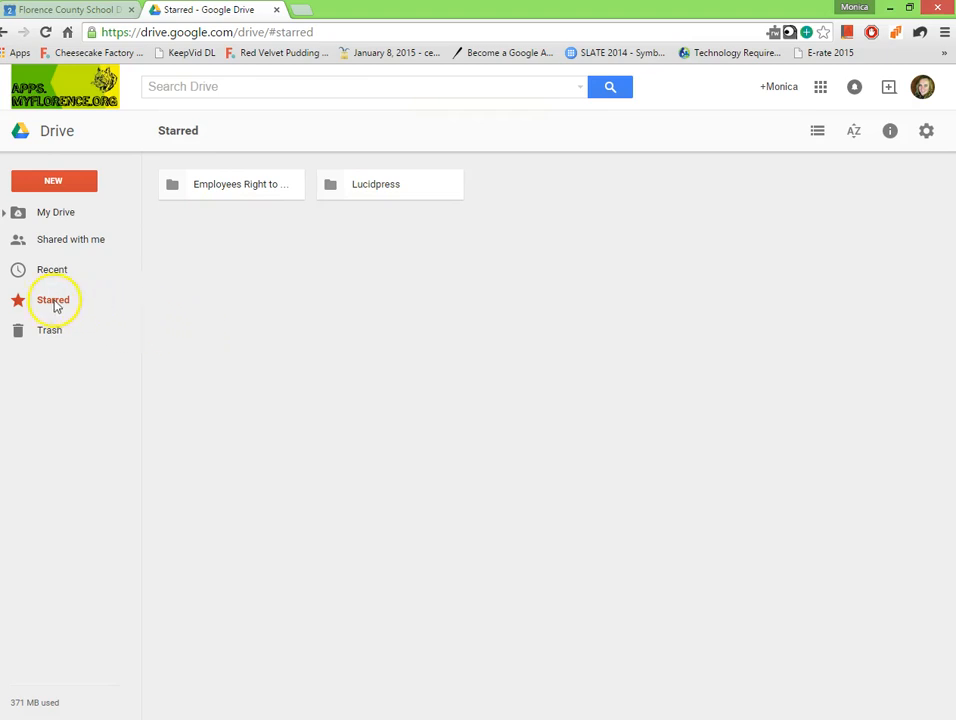
left_click(405, 188)
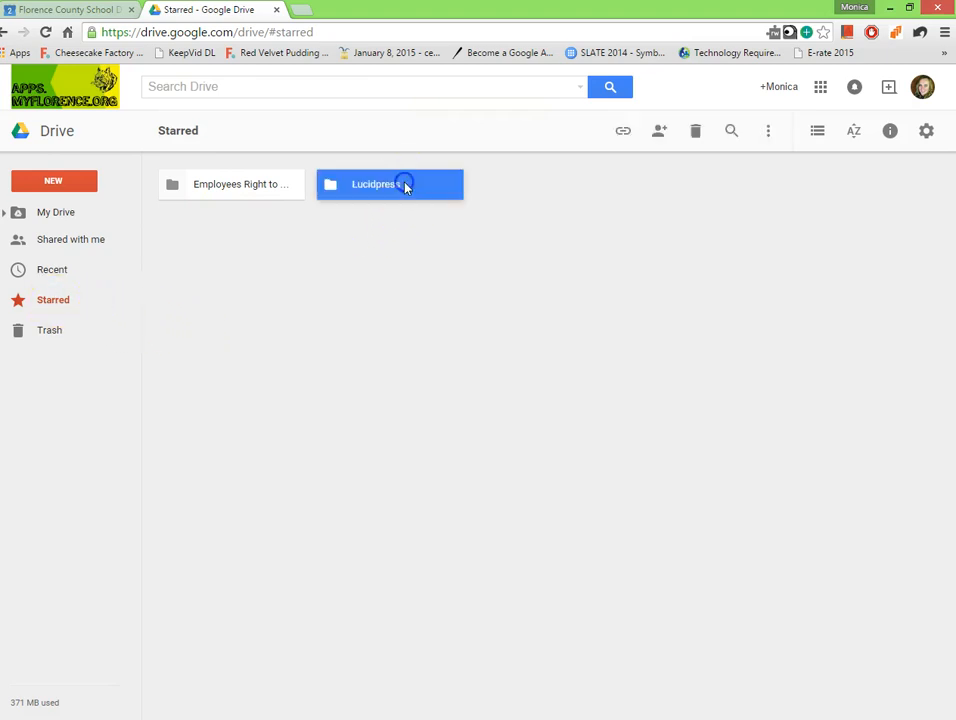
left_click(767, 134)
left_click(782, 251)
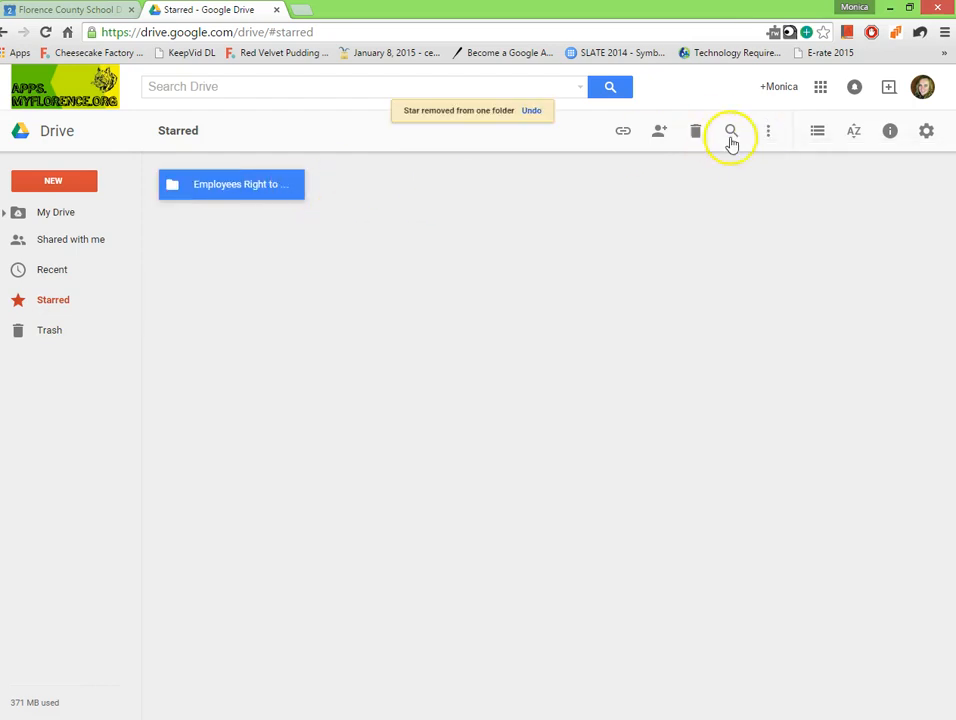
left_click(768, 134)
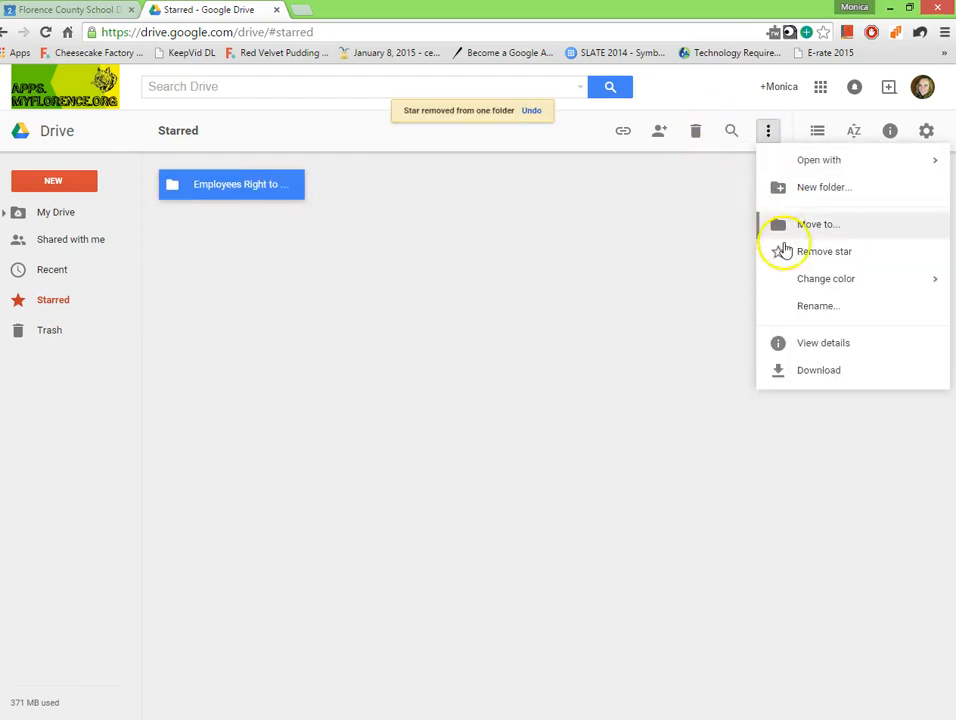
left_click(785, 255)
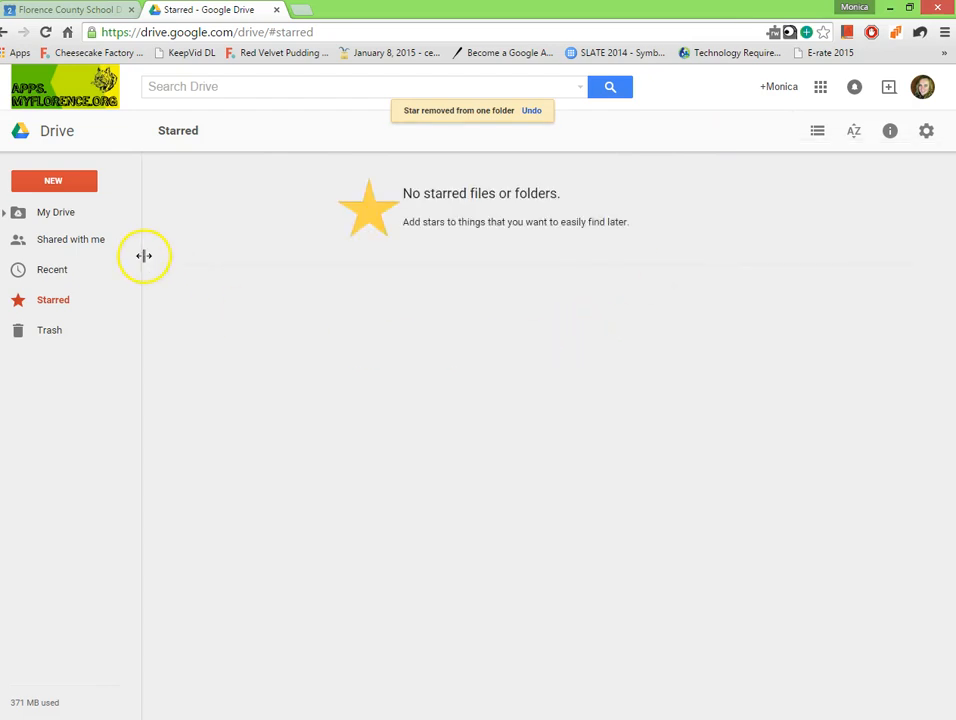
left_click(51, 212)
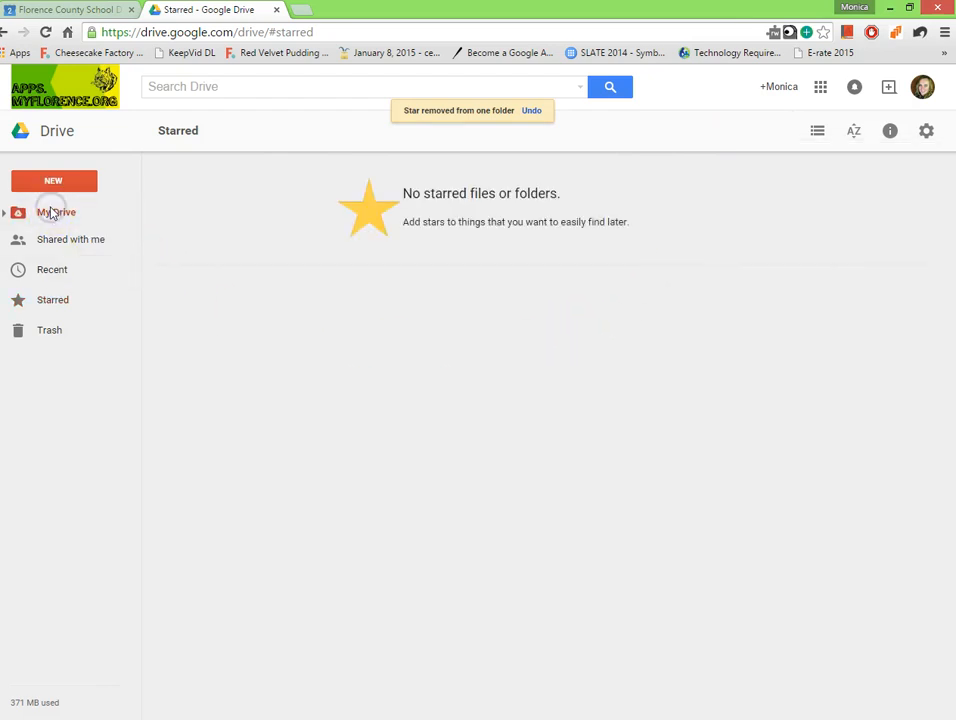